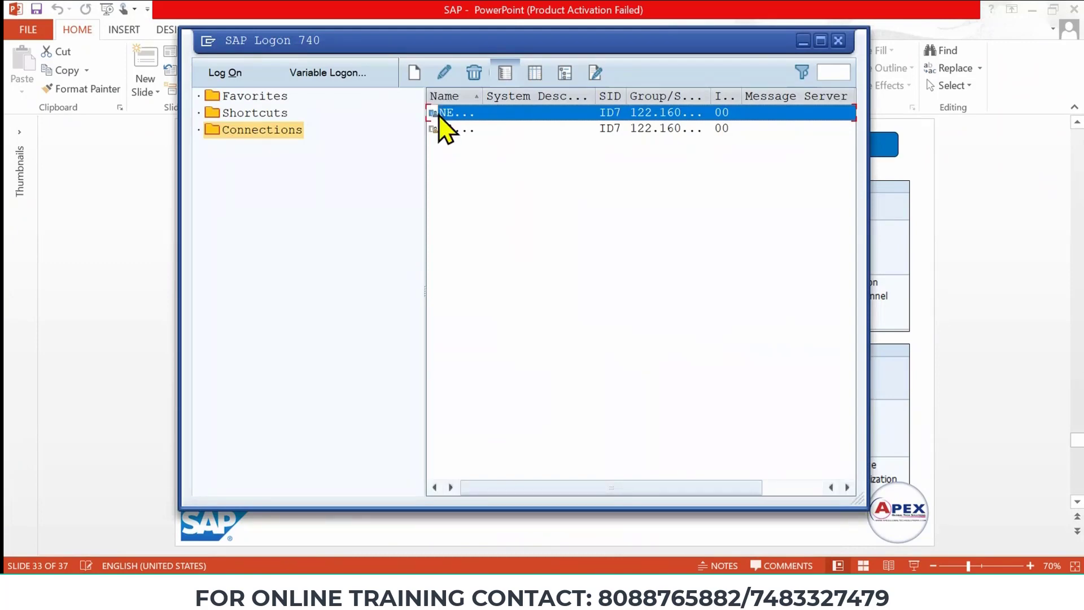
Log on to client 800 with the user ID and password to reach SAP Easy Access
double_click(442, 112)
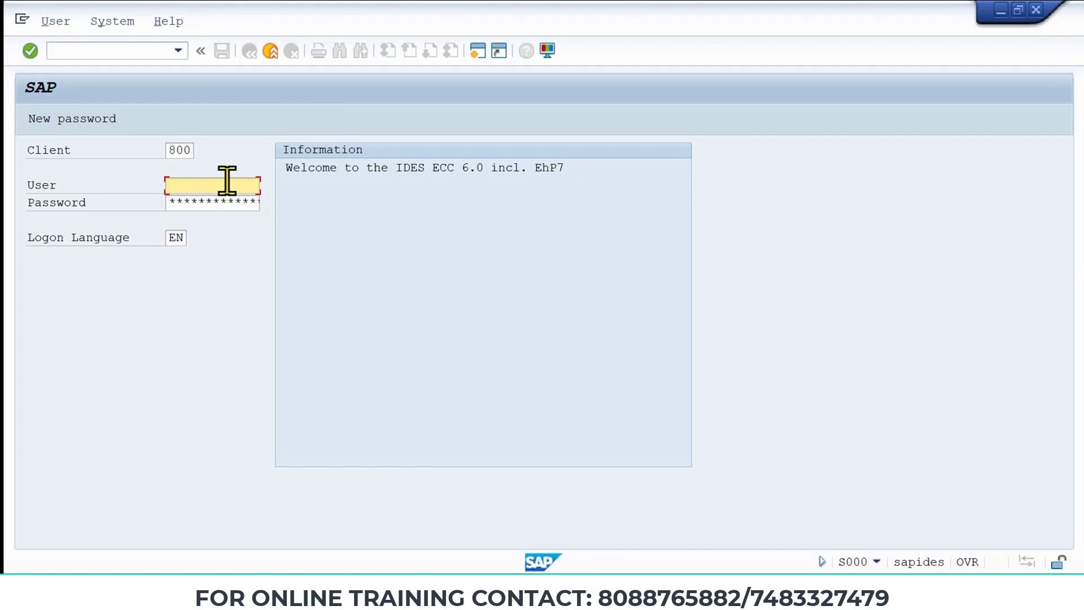
type("APEX")
key("Tab")
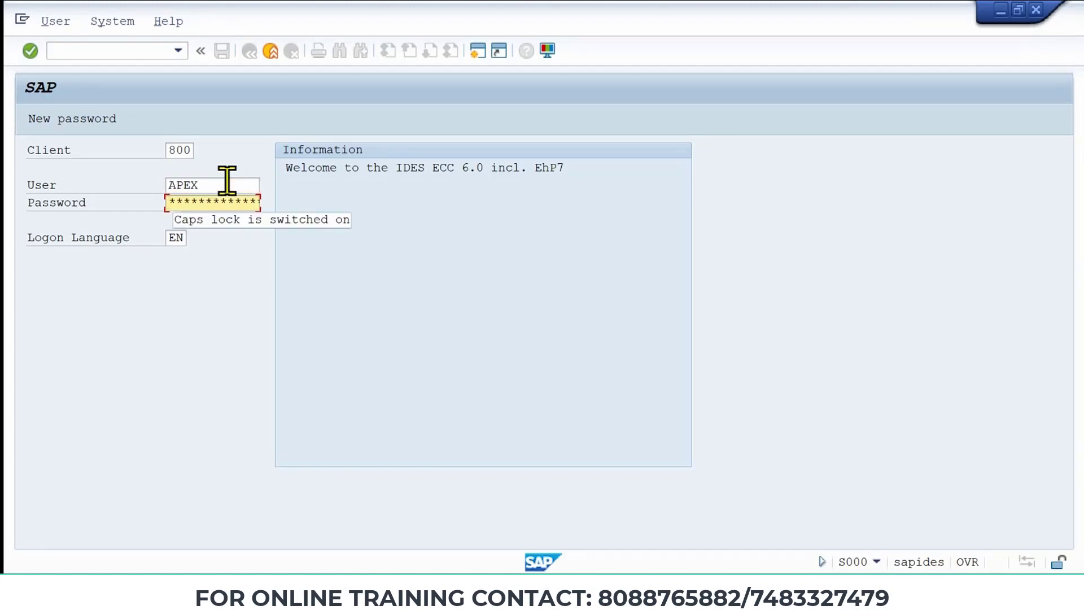
type("A")
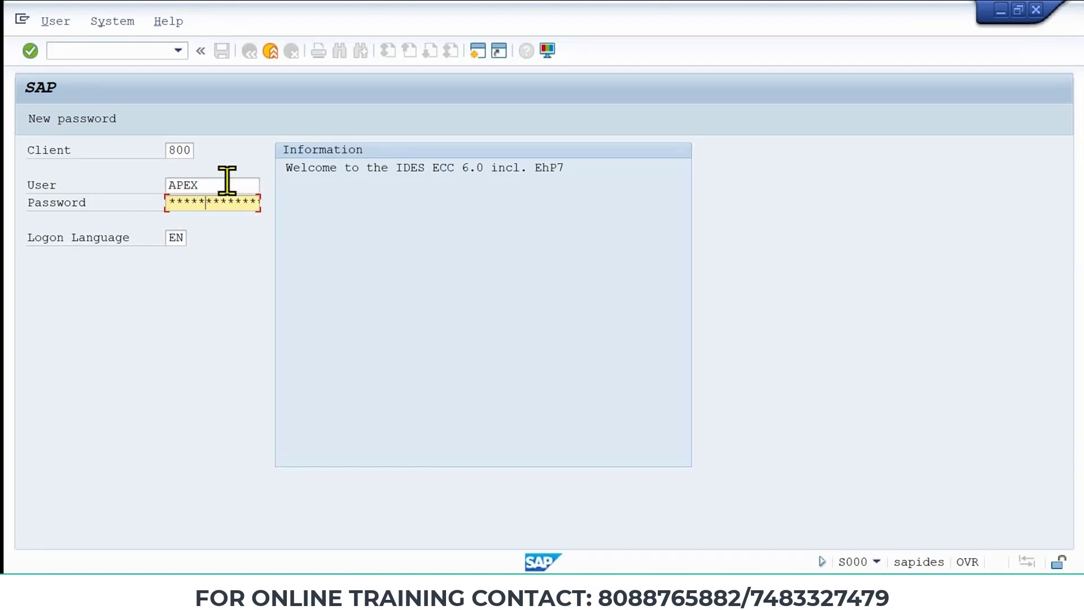
key("Return")
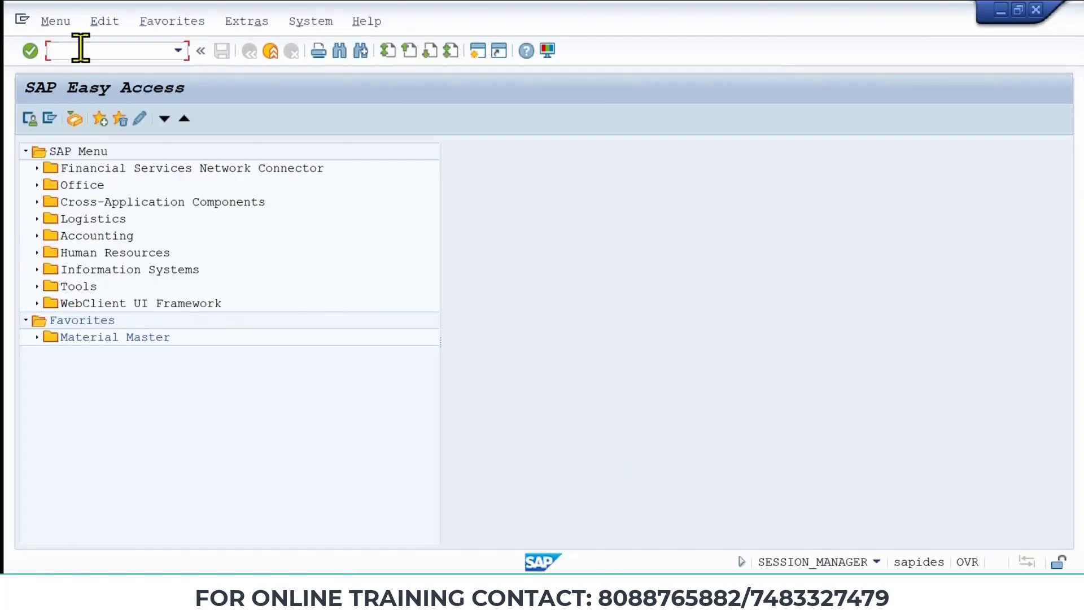
mouse_move(526, 592)
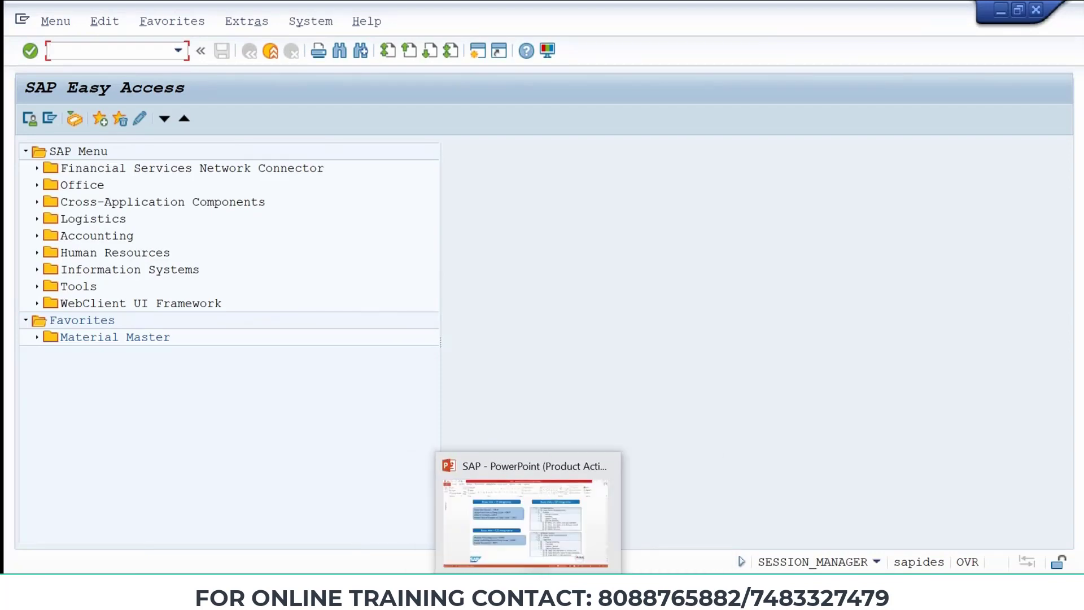
left_click(526, 593)
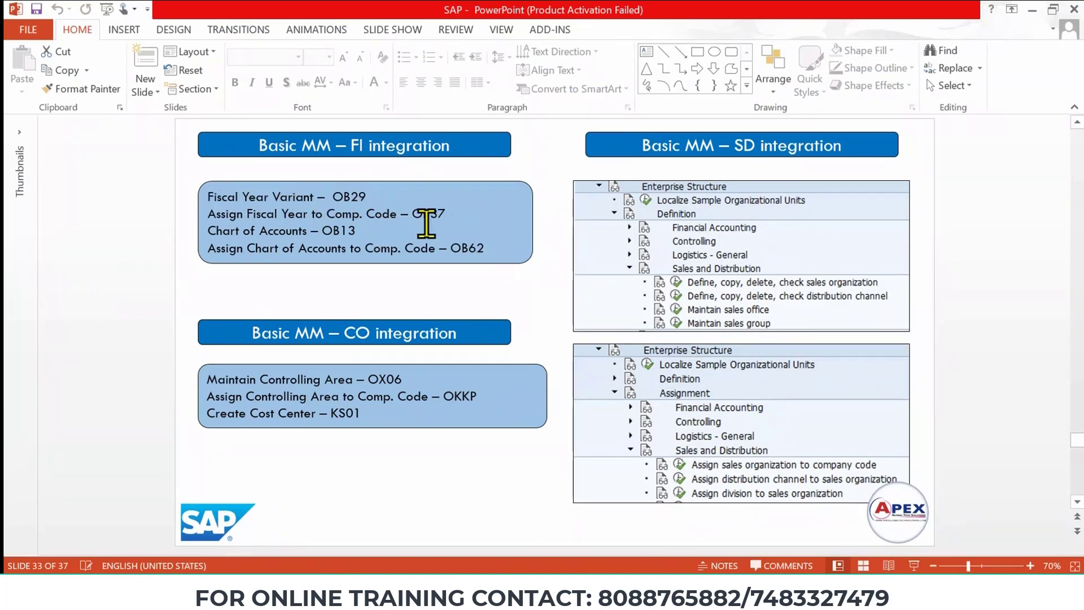
mouse_move(558, 596)
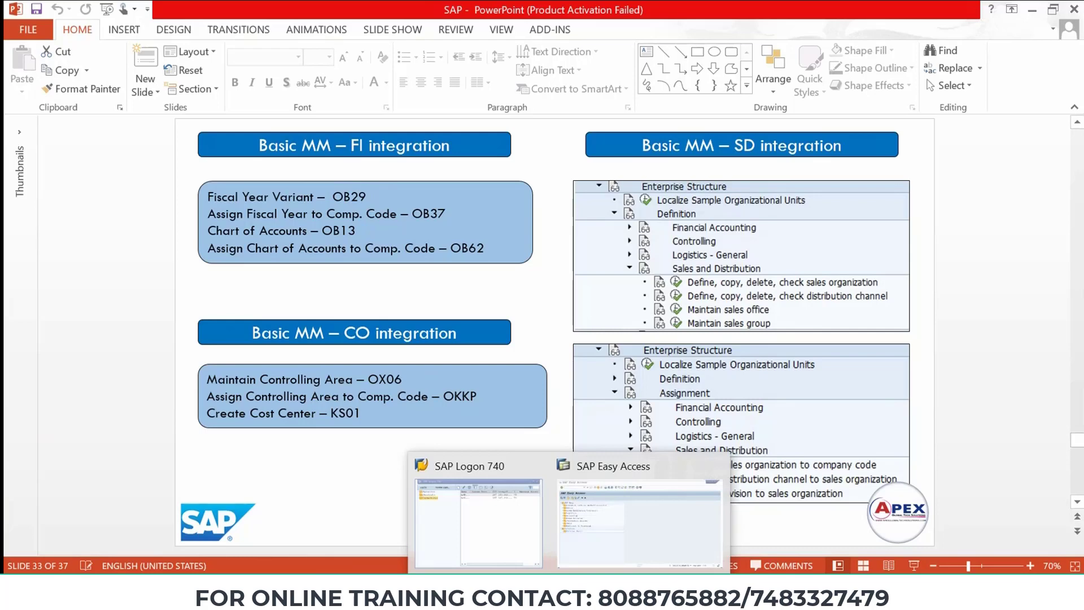
left_click(605, 545)
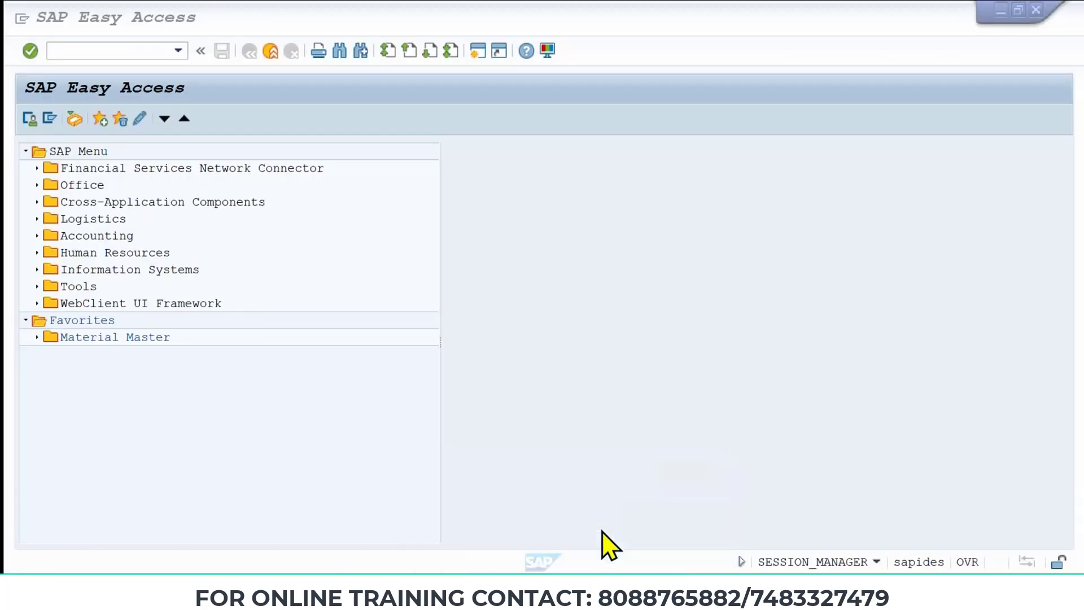
left_click(138, 50)
type("O")
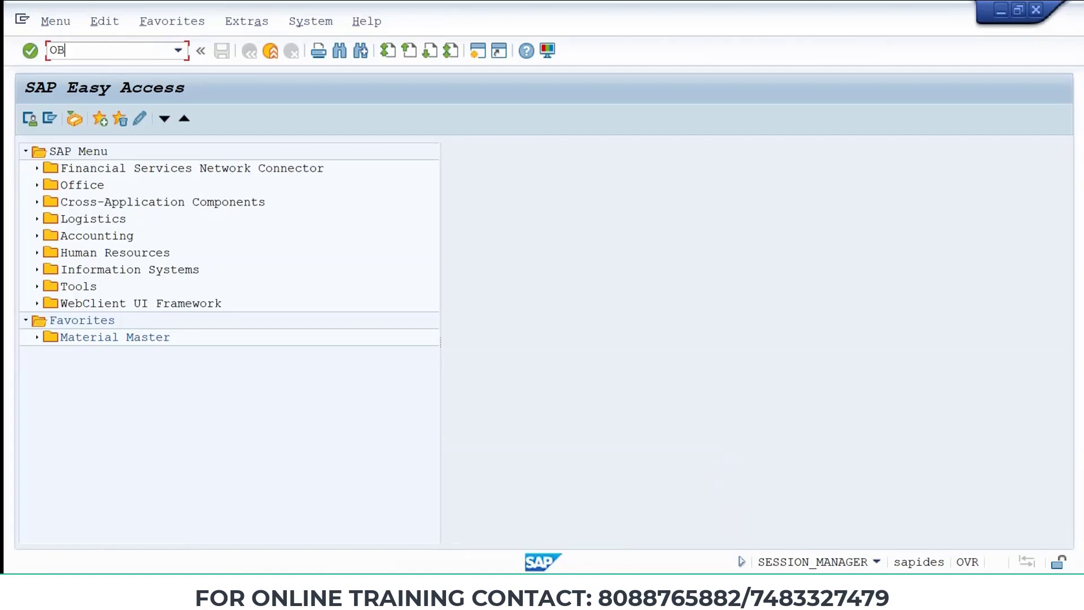
type("B29")
Run OB29, position the fiscal year variants table on K4, and select the K4 row
key("Return")
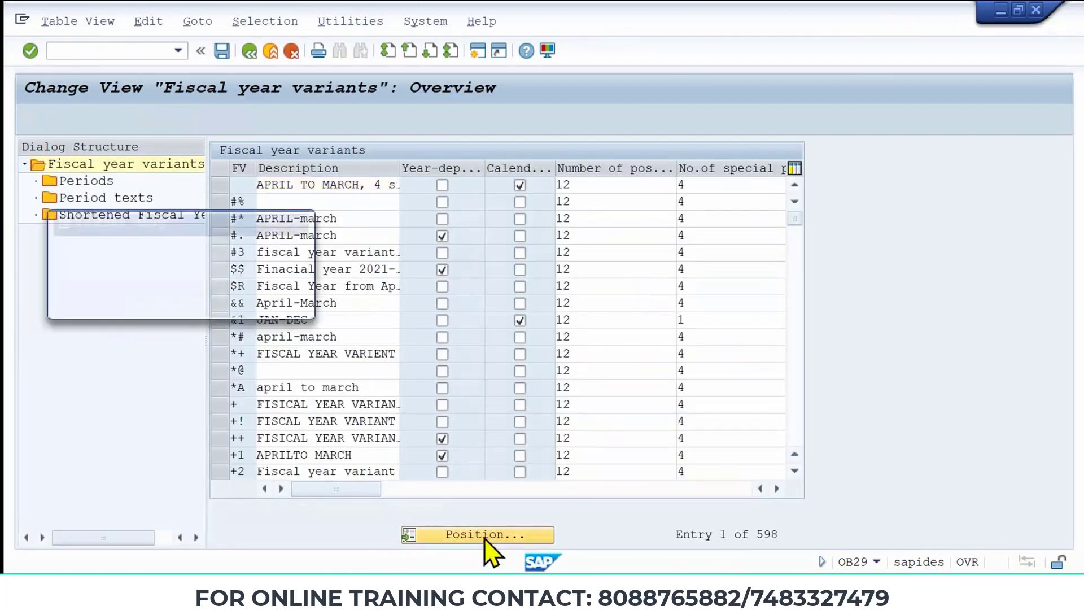
left_click(484, 534)
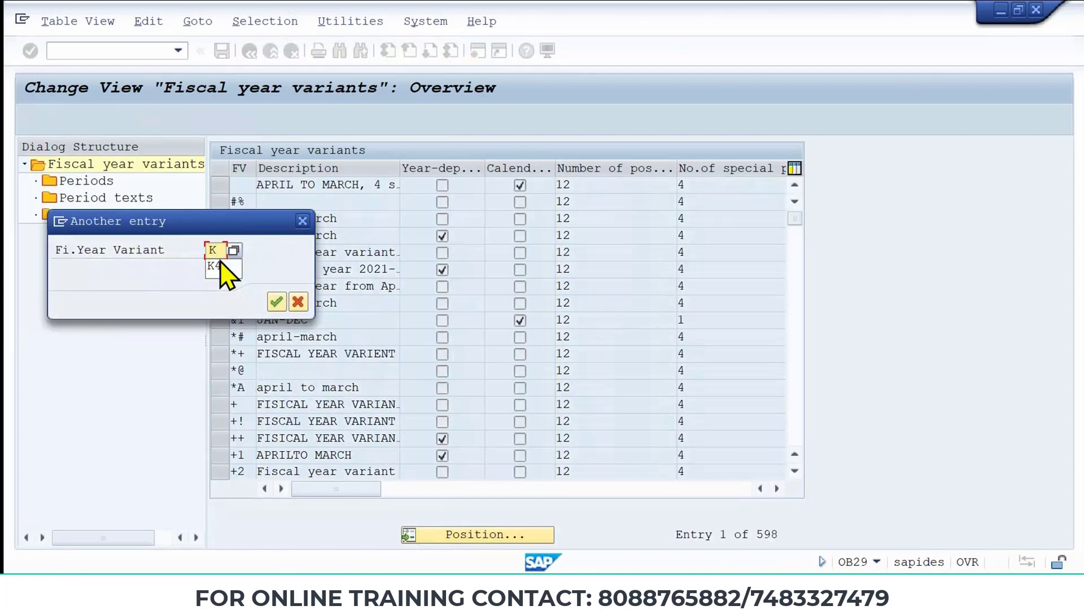
type("K")
left_click(214, 266)
key("Return")
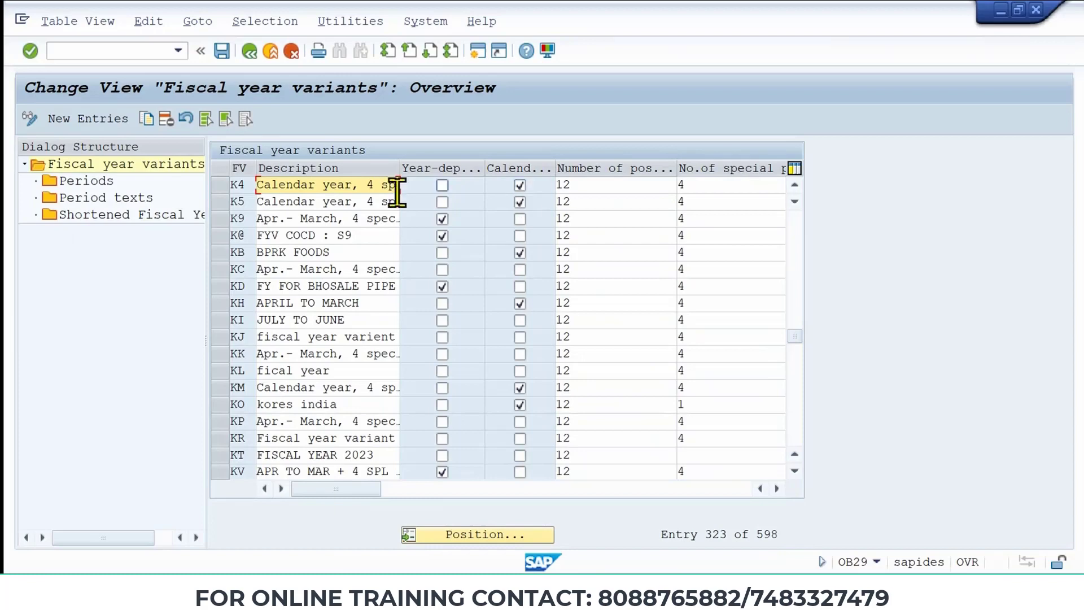
left_click(221, 188)
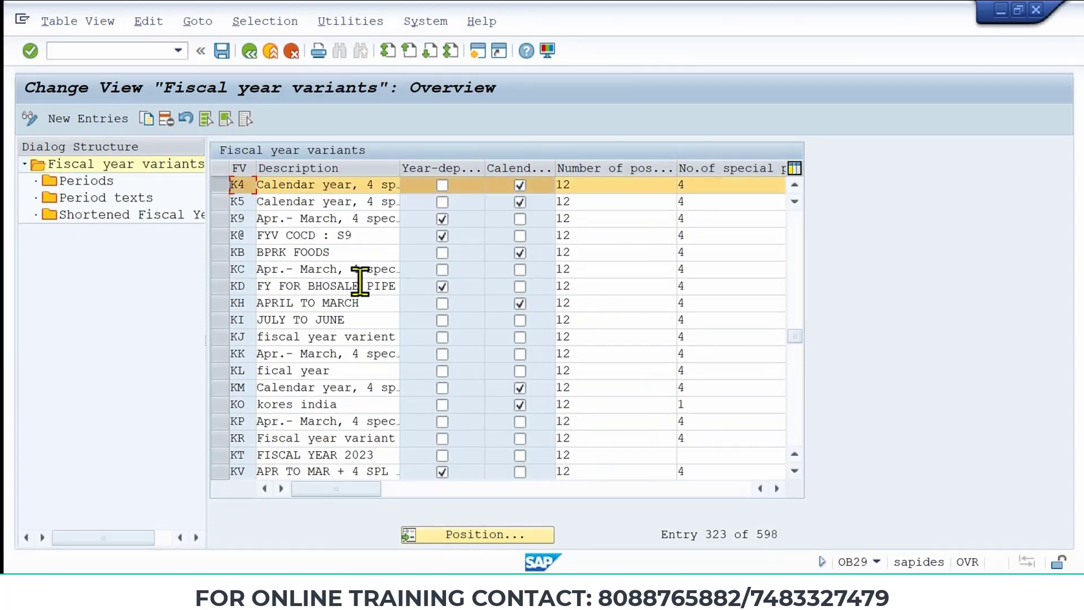
left_click(471, 534)
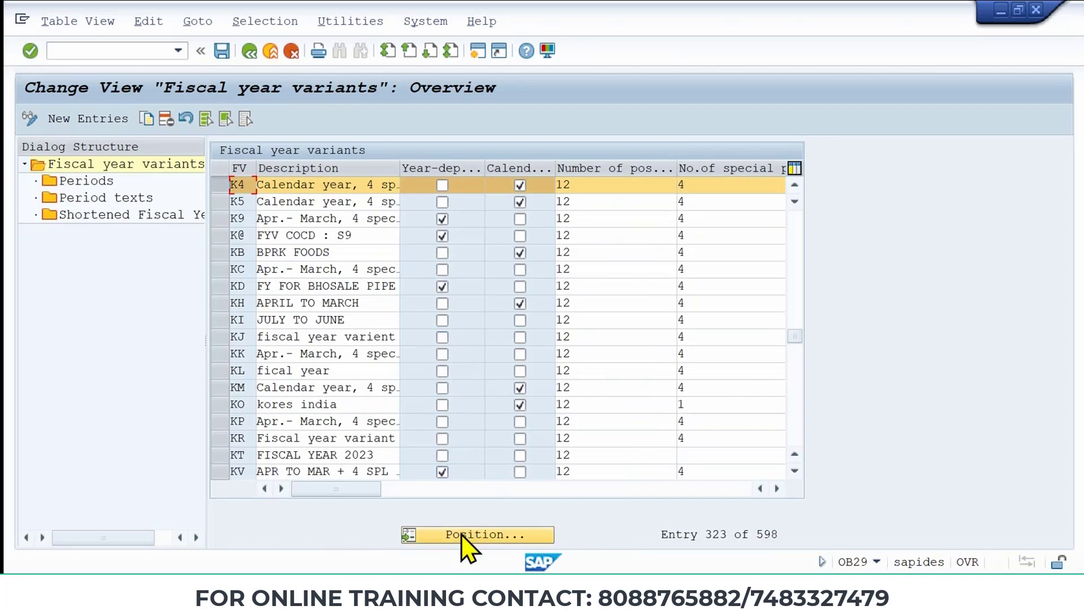
Jump the fiscal year variants table to variant V3 from the previous entries
type("V")
left_click(222, 267)
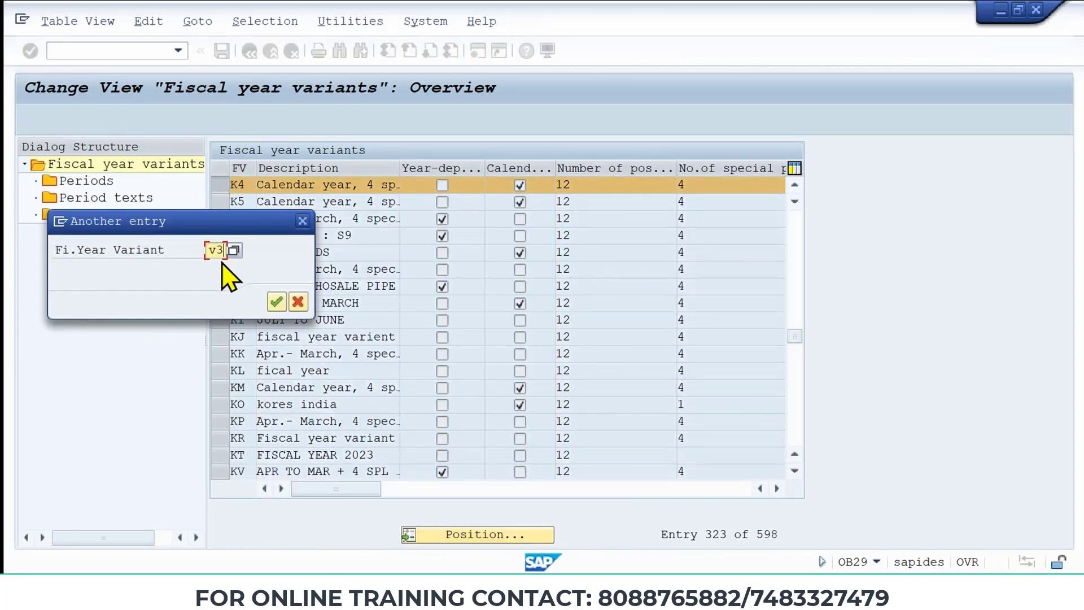
key("Return")
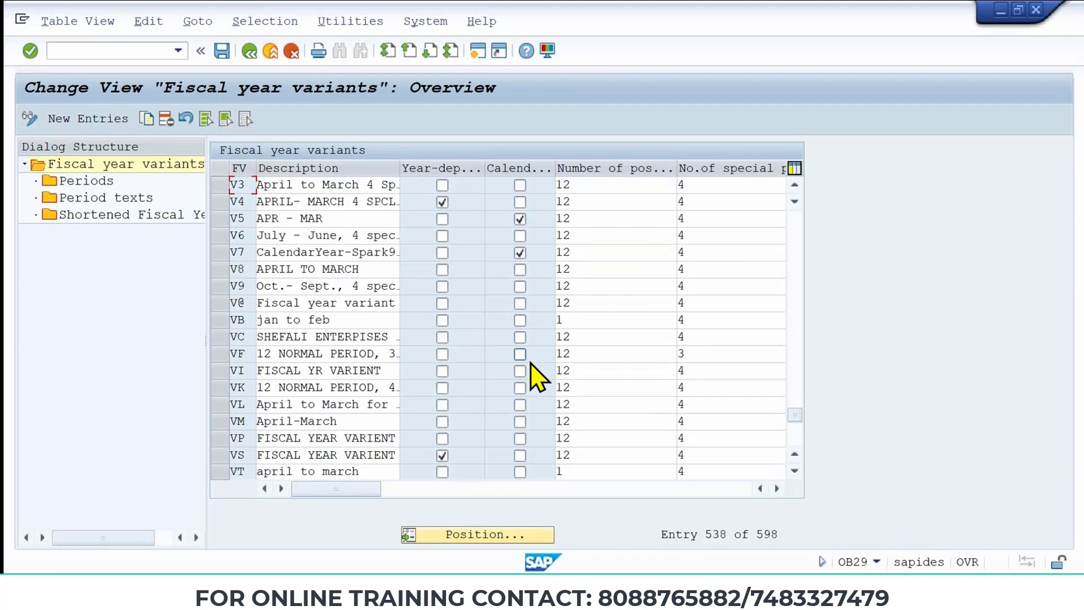
Minimize the stray black window and return to the fiscal year variants screen
mouse_move(568, 599)
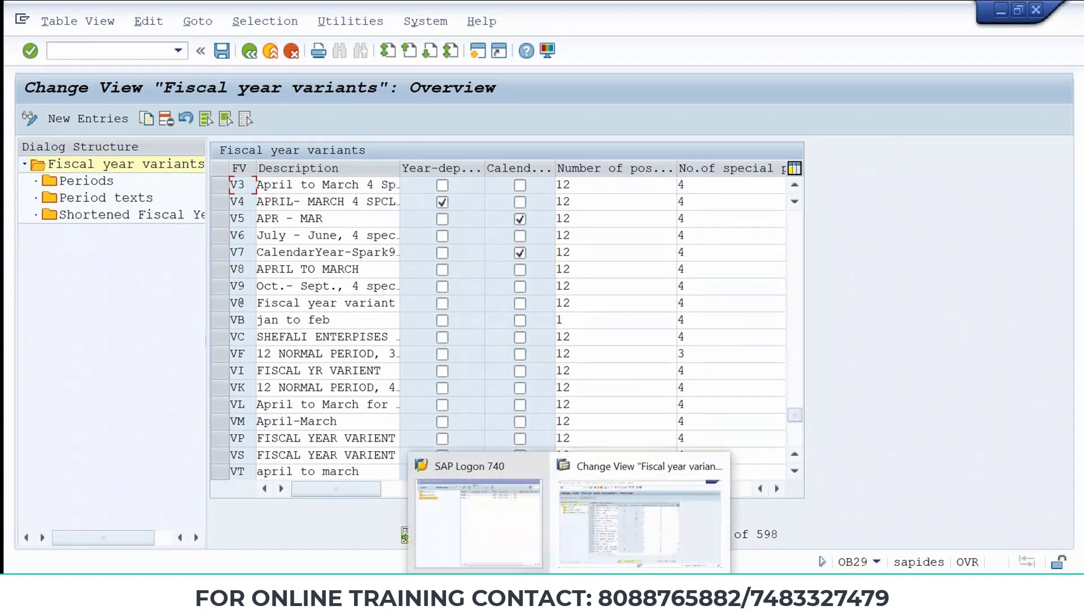
left_click(592, 529)
mouse_move(486, 599)
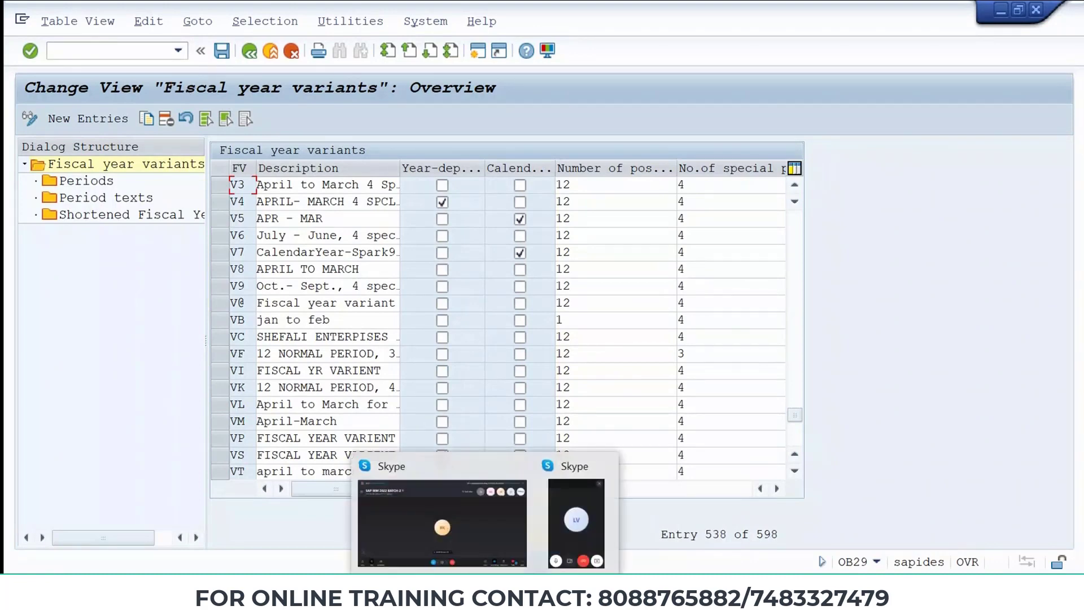
left_click(499, 537)
mouse_move(526, 599)
left_click(467, 556)
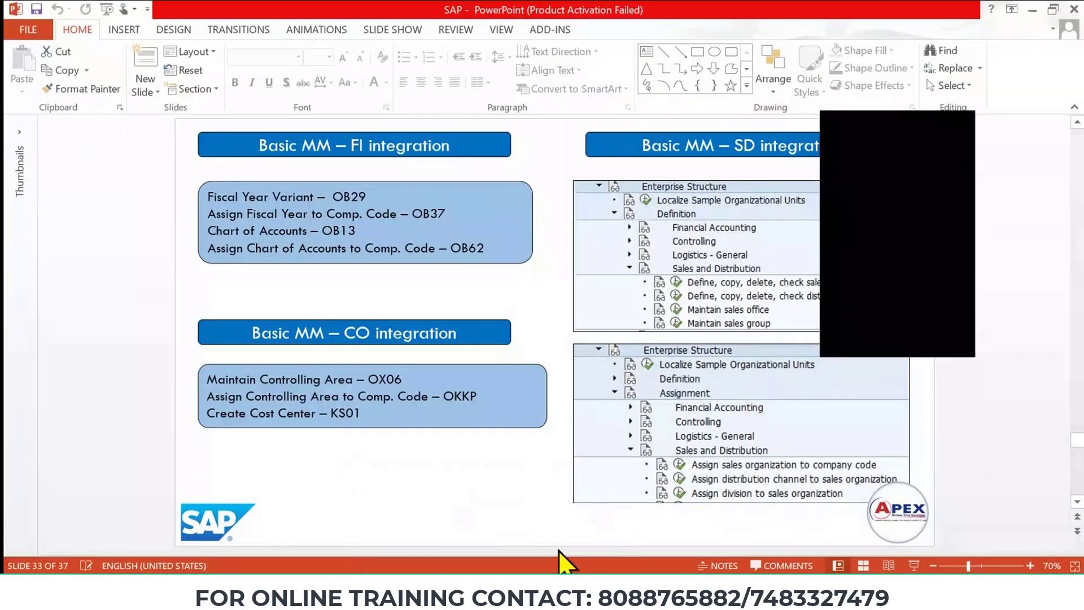
right_click(895, 138)
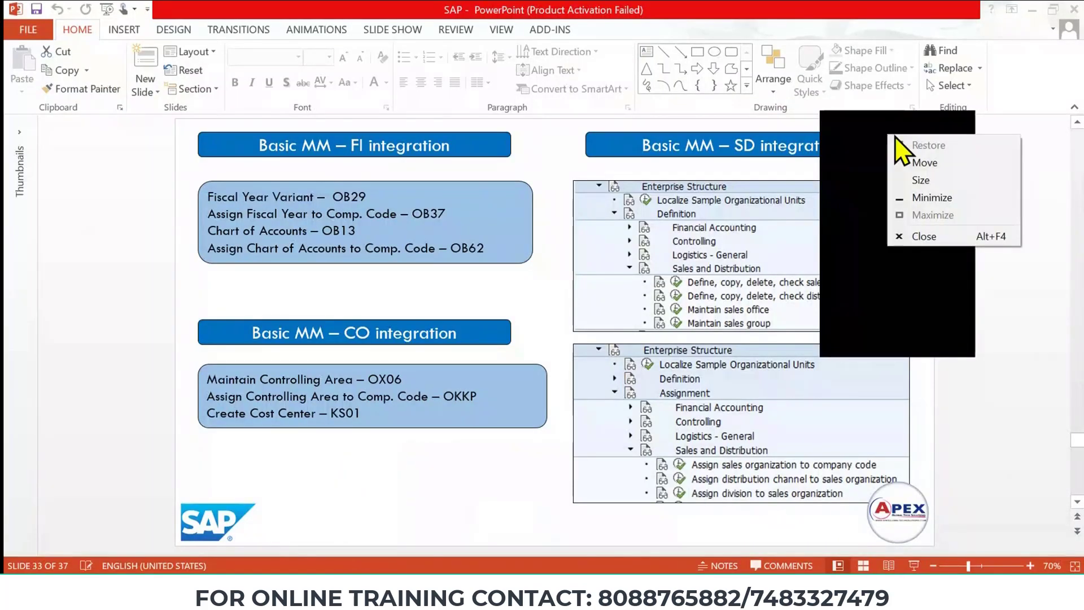
left_click(901, 197)
mouse_move(569, 600)
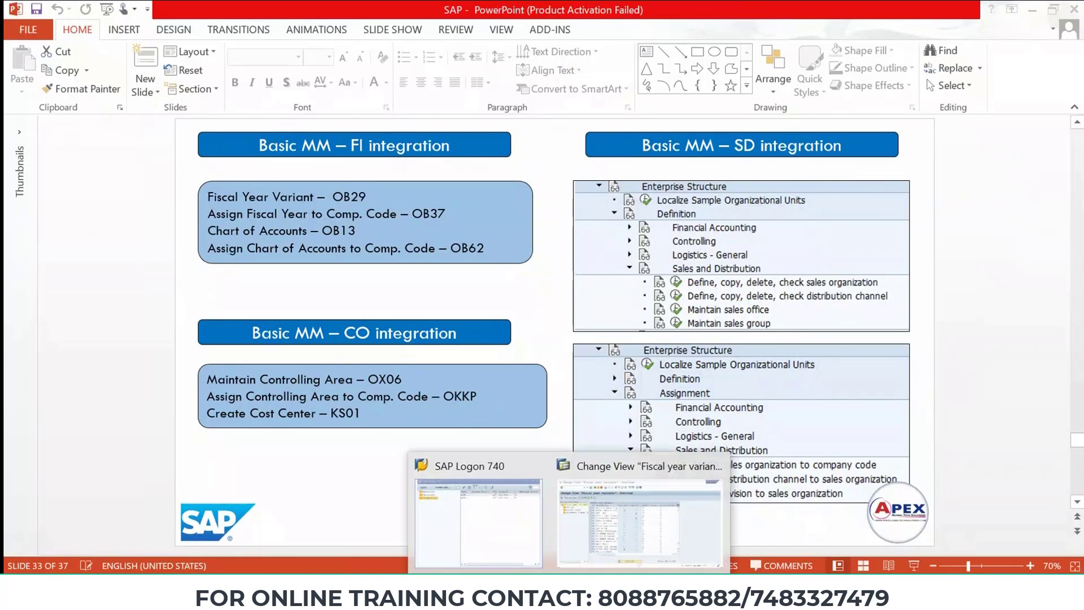
left_click(609, 543)
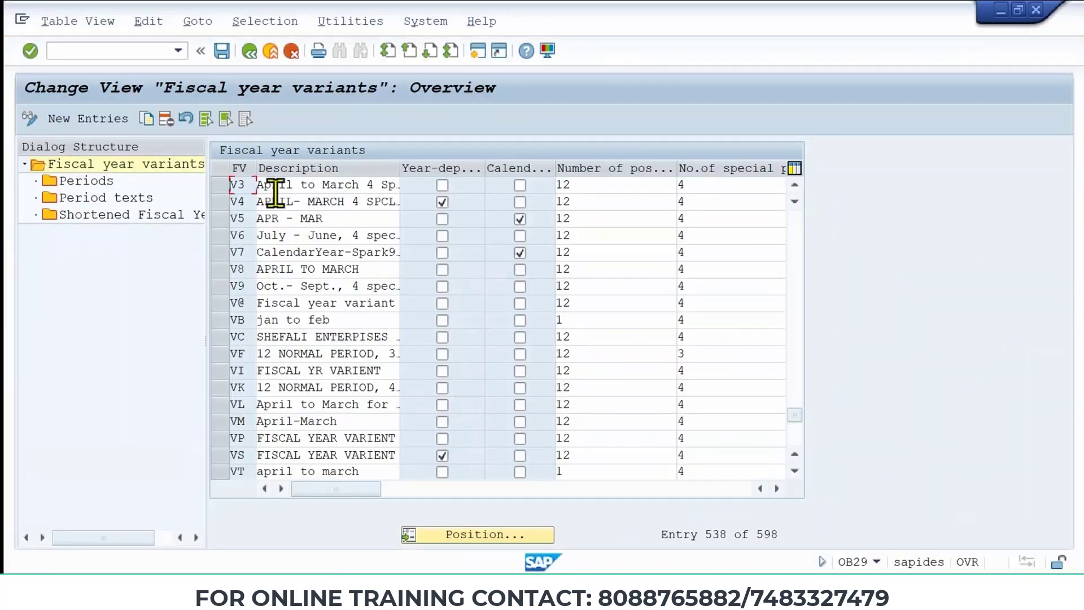
Save the fiscal year variants table, glance at the PowerPoint slide, and come back
left_click(225, 54)
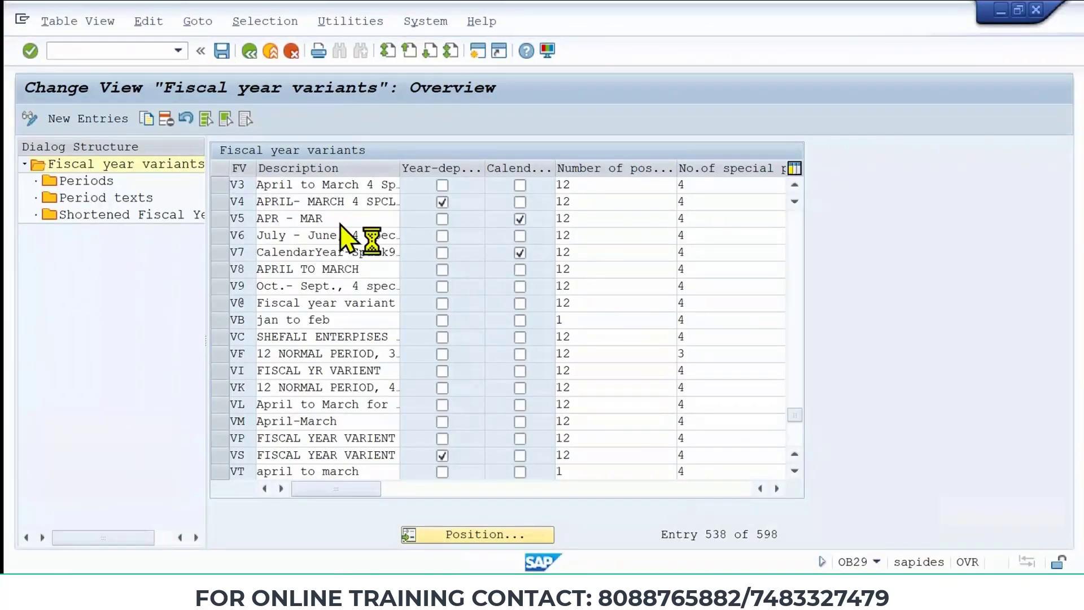
mouse_move(527, 600)
left_click(527, 522)
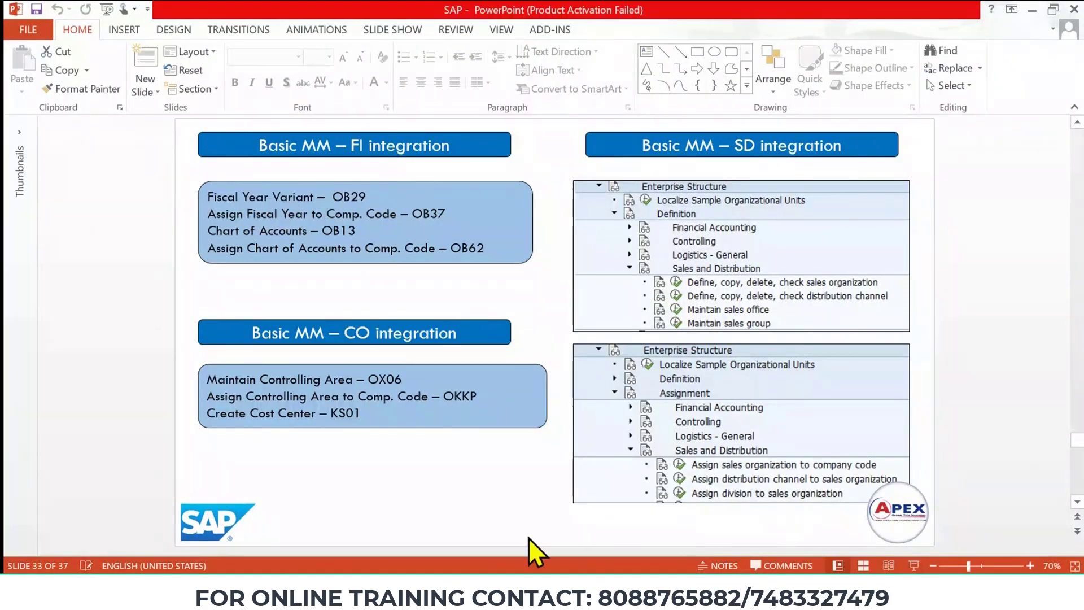
mouse_move(569, 598)
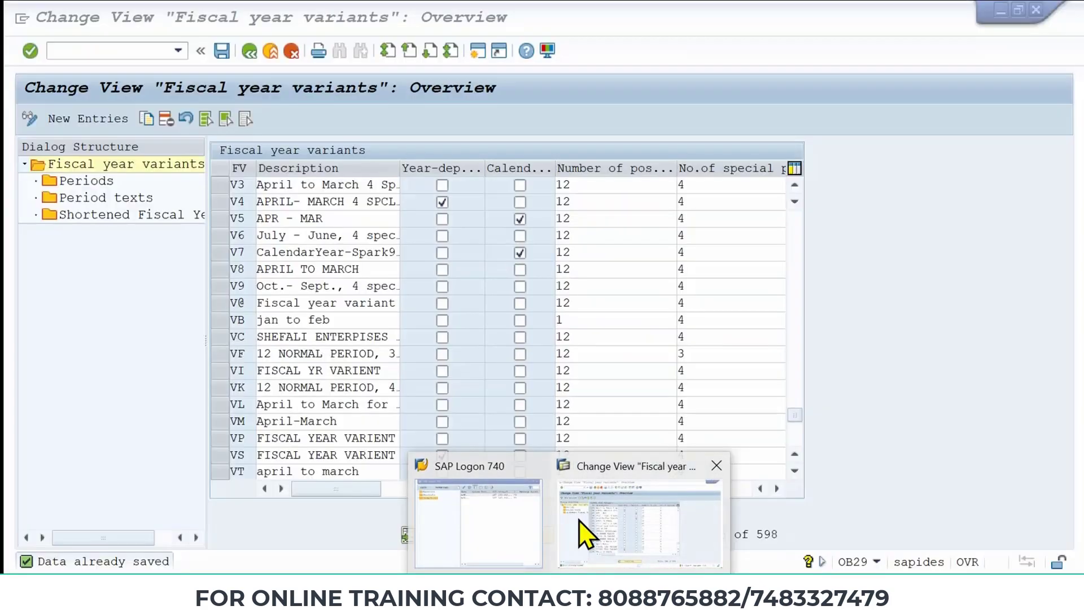
left_click(581, 531)
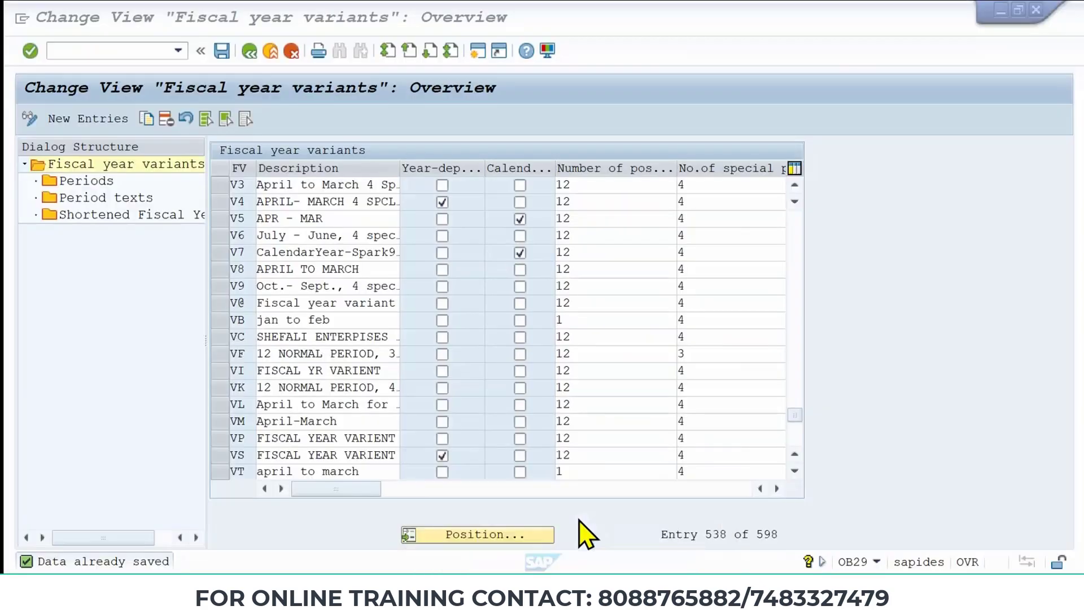
Enter /N in the command field after checking the slide's transaction list
left_click(150, 49)
type("/NOB")
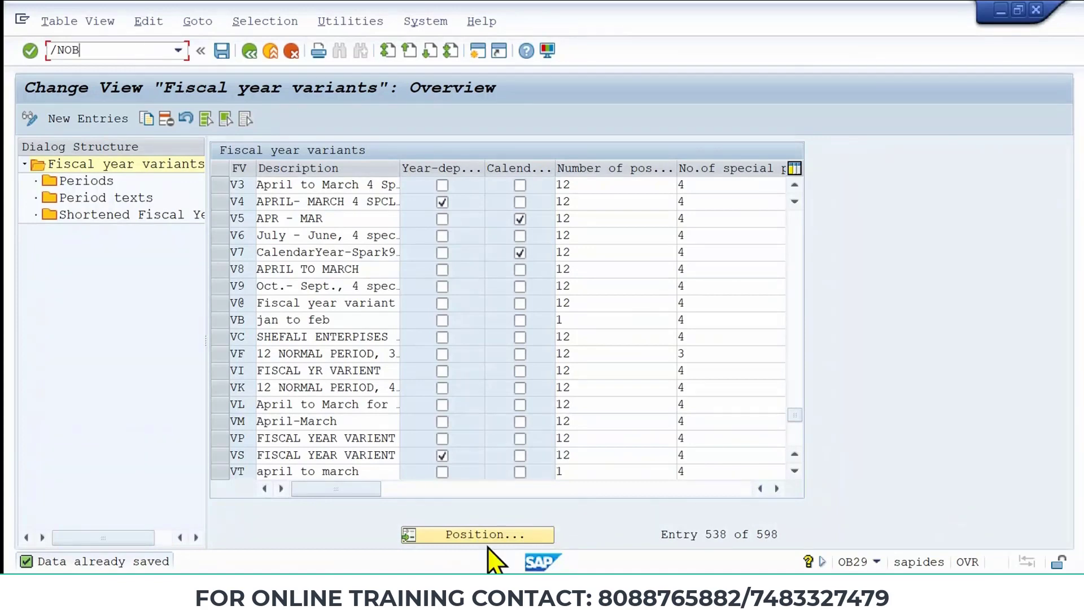
mouse_move(496, 561)
left_click(508, 497)
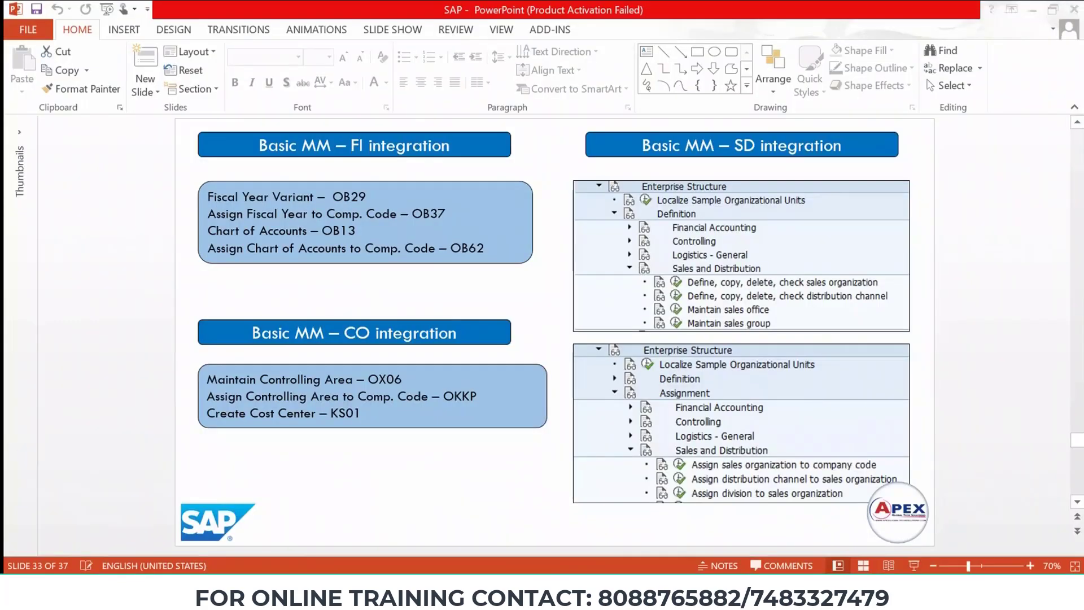
key("alt+Tab")
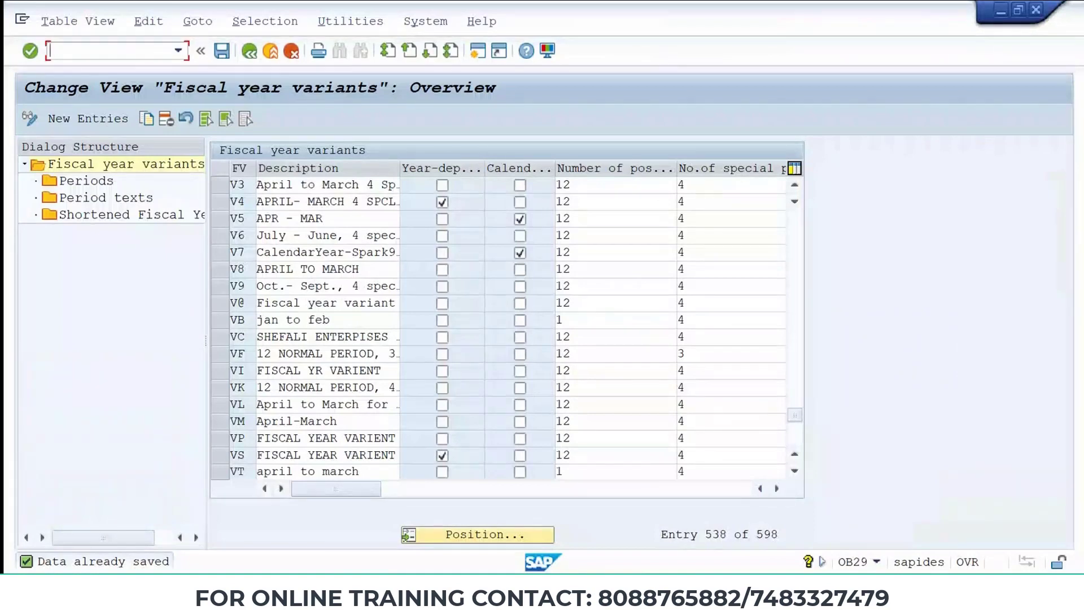
Run OB37 and decline viewing the data another user has locked
type("OB3")
key("Return")
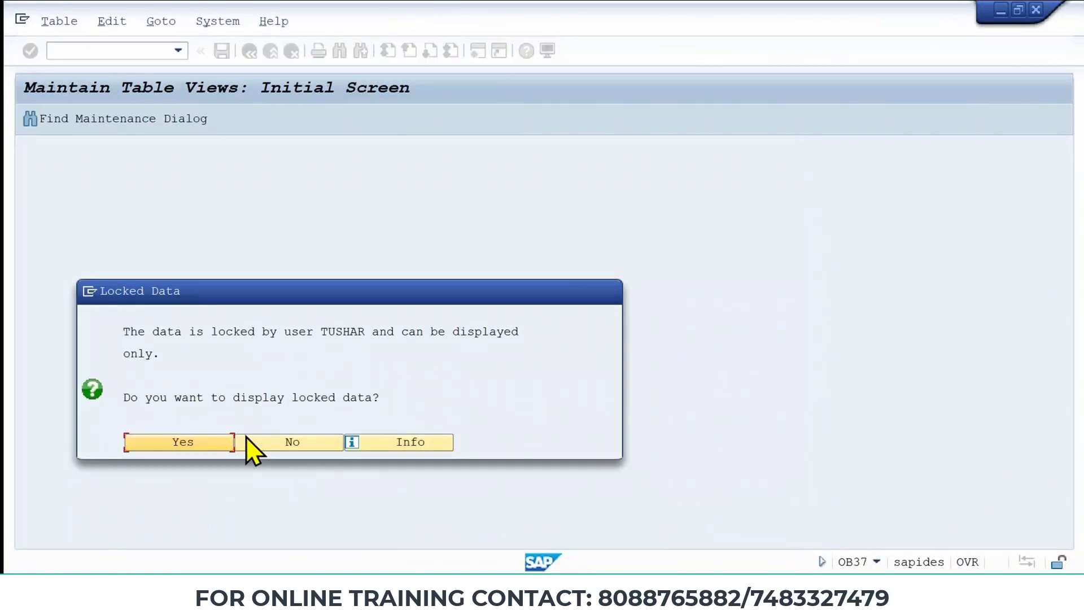
left_click(337, 331)
double_click(340, 332)
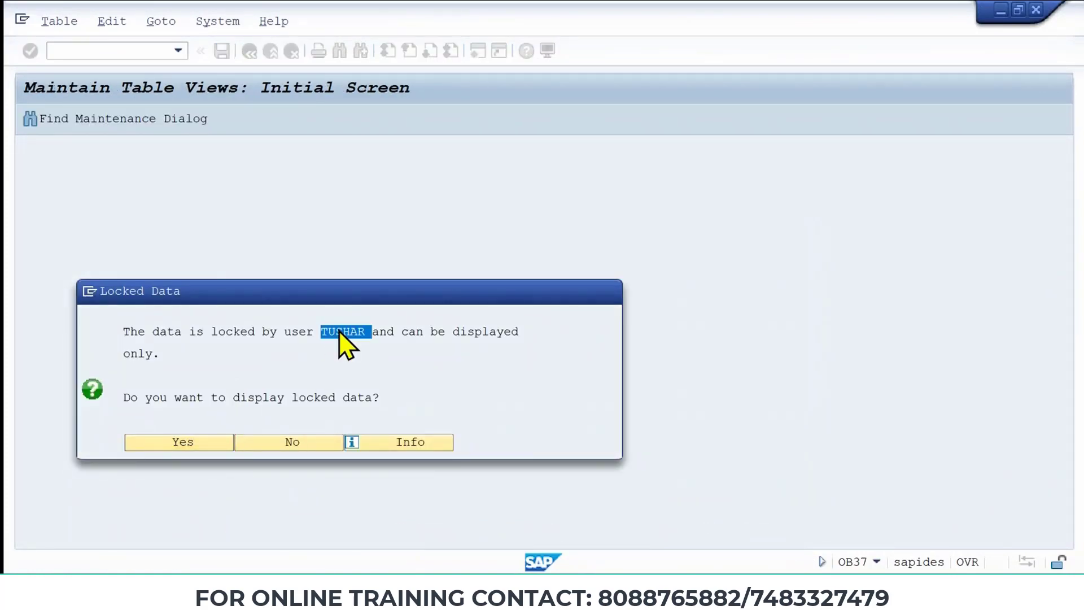
left_click(294, 440)
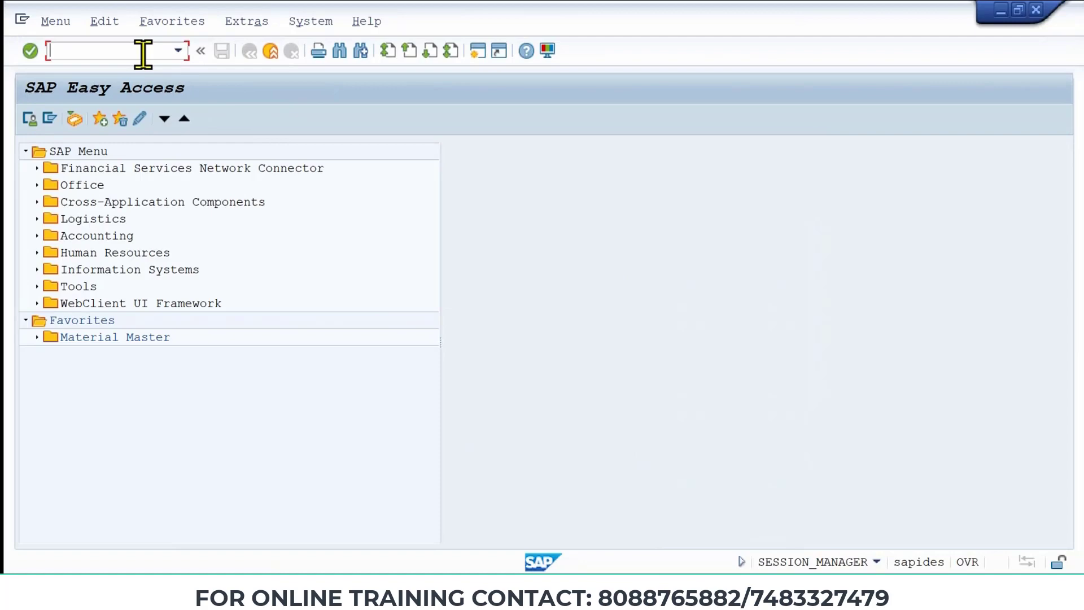
Open the SM12 lock entries and list the locks held by the locking user
type("/OMM01")
key("Return")
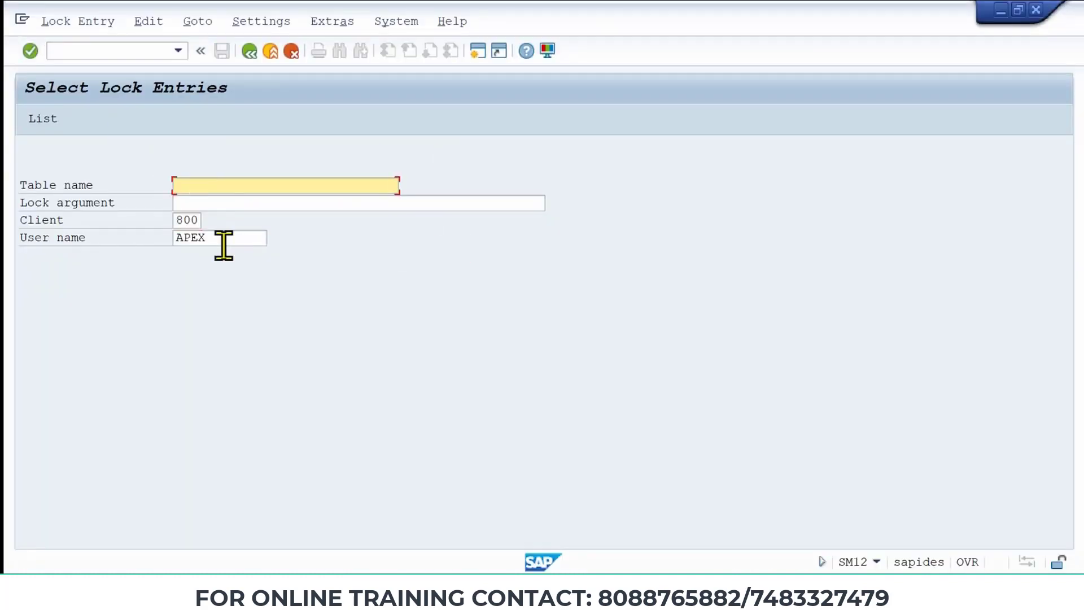
double_click(224, 241)
type("TUSHAR")
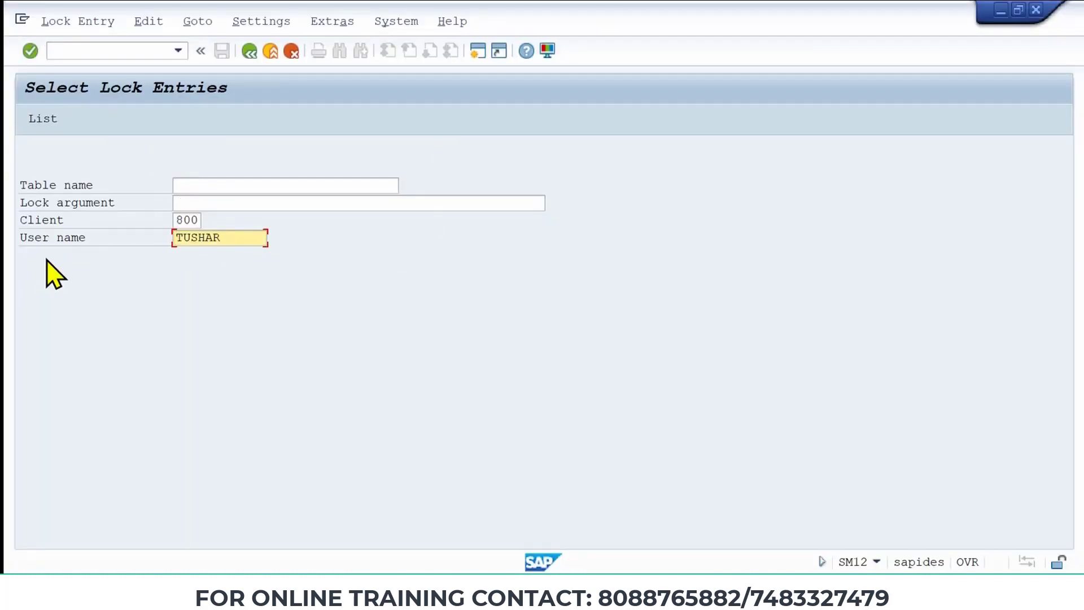
key("Return")
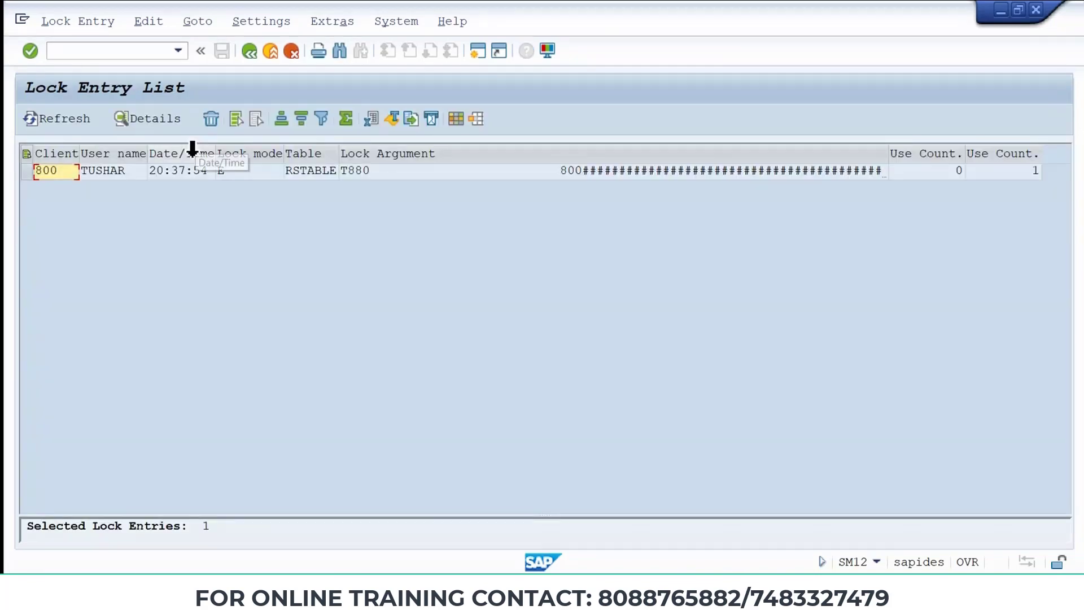
Delete that user's T880 lock entry and close the help window
left_click(196, 149)
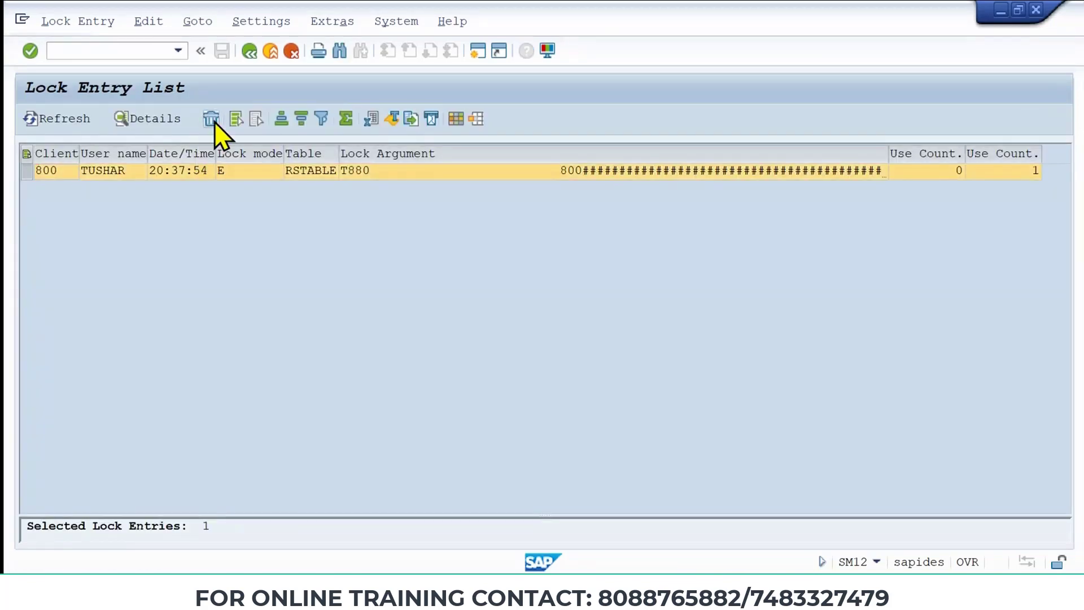
left_click(212, 120)
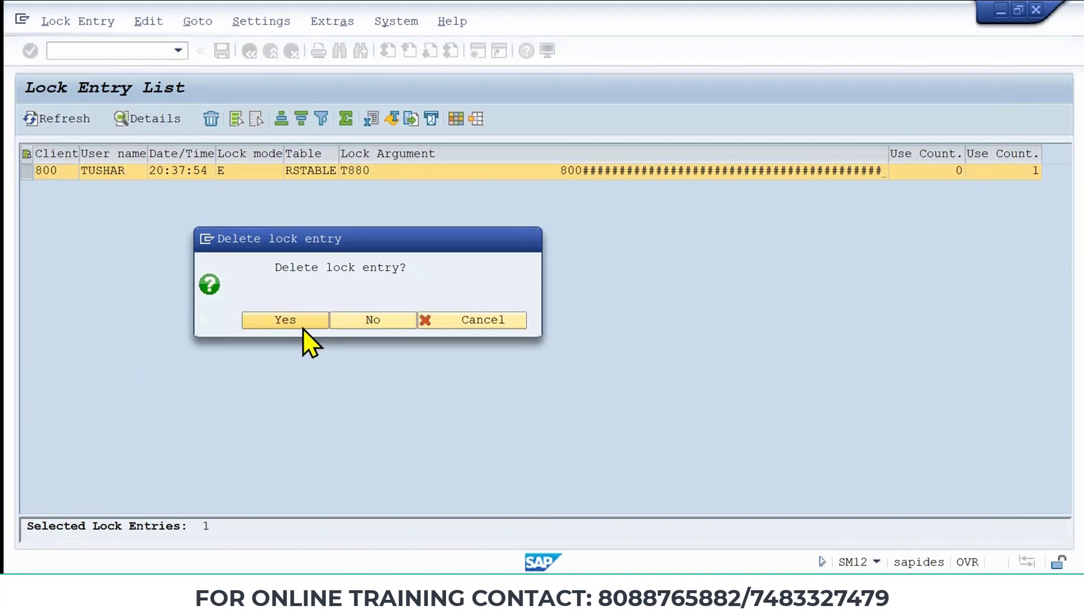
left_click(302, 328)
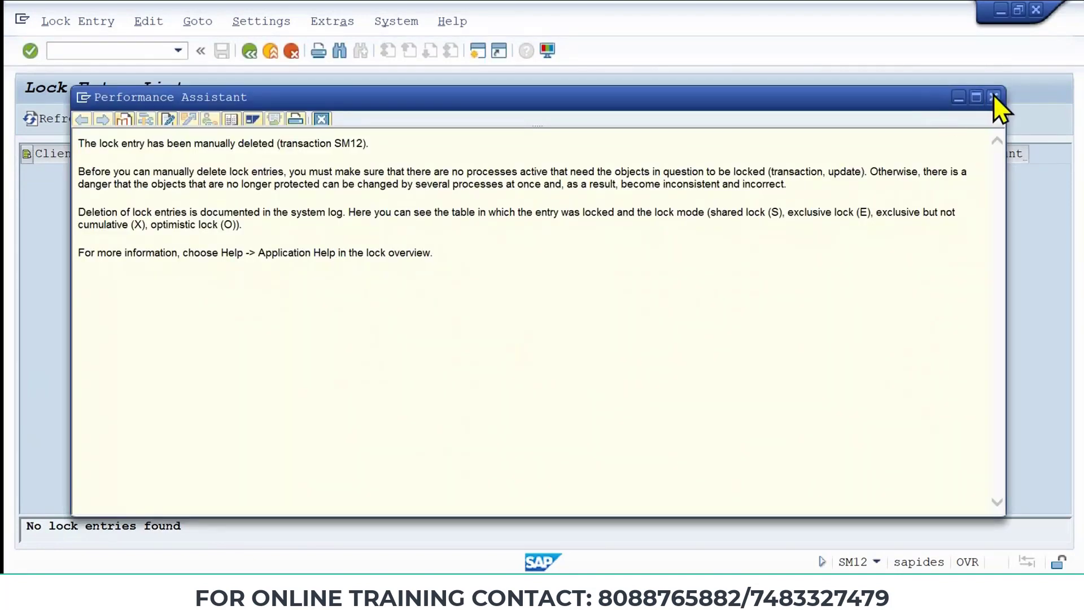
left_click(1002, 13)
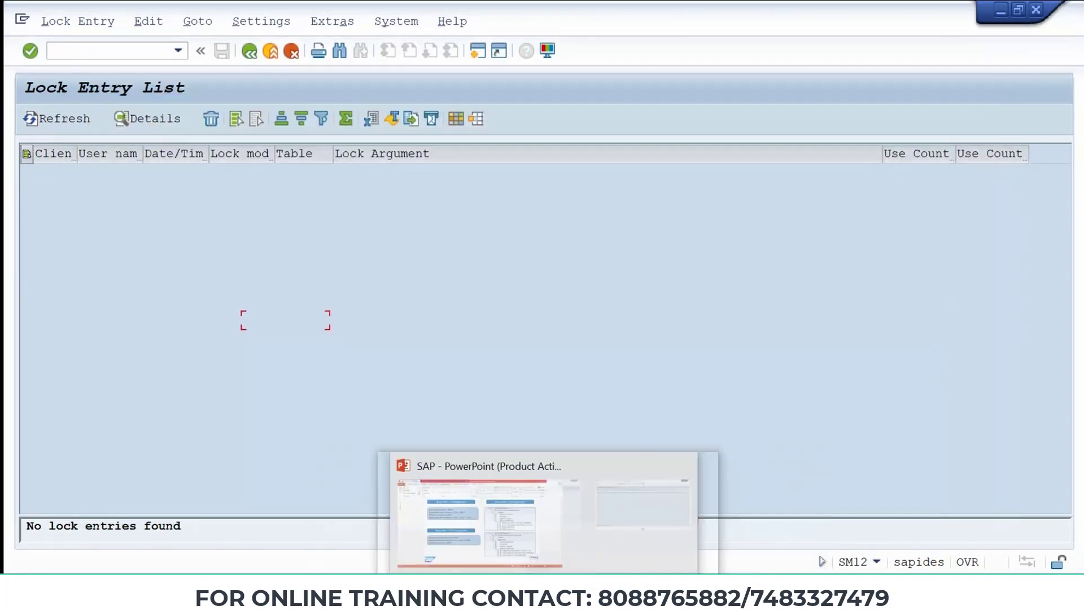
Rerun OB37 from history, decline the still-locked data, and switch to the lock entries window
left_click(535, 541)
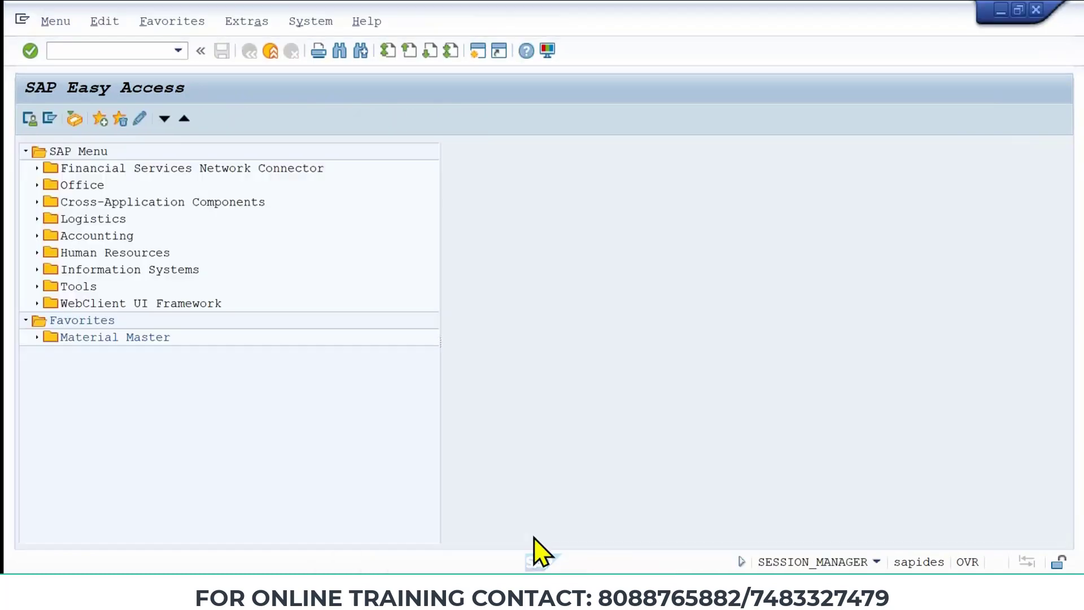
left_click(177, 50)
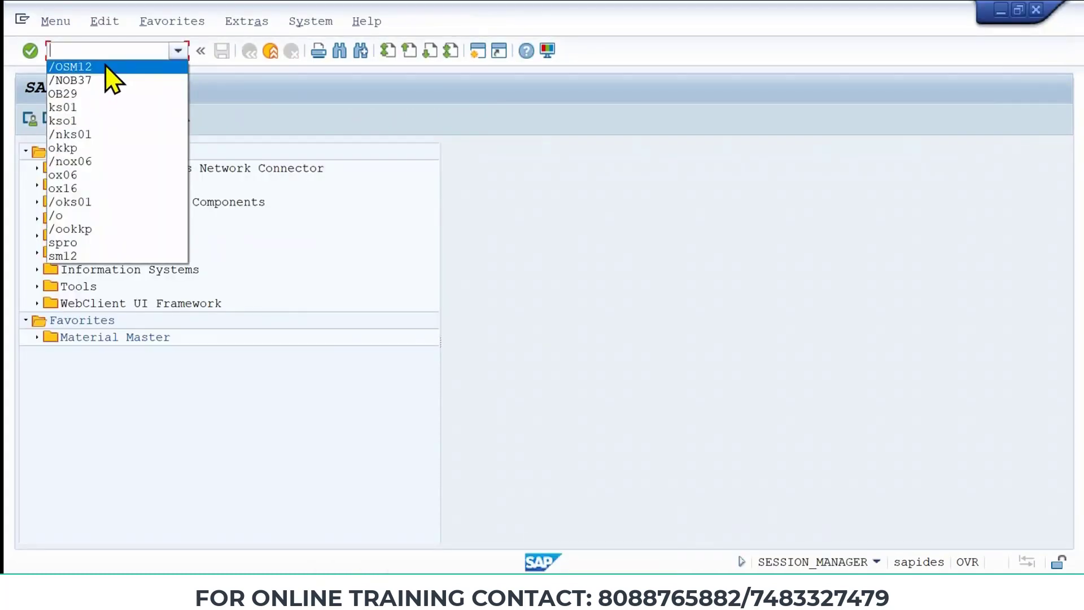
left_click(100, 81)
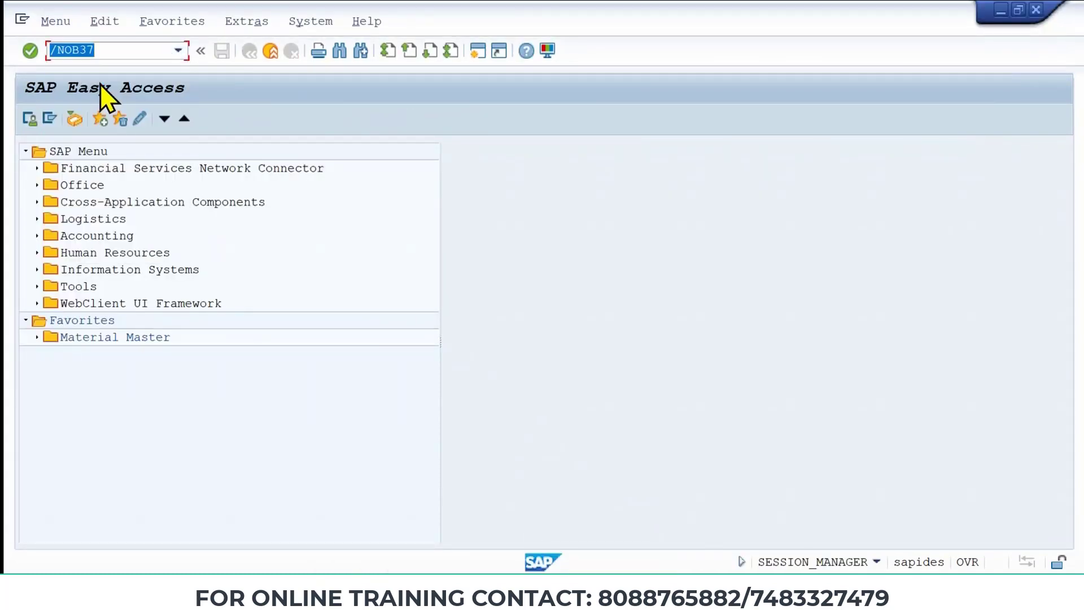
key("Return")
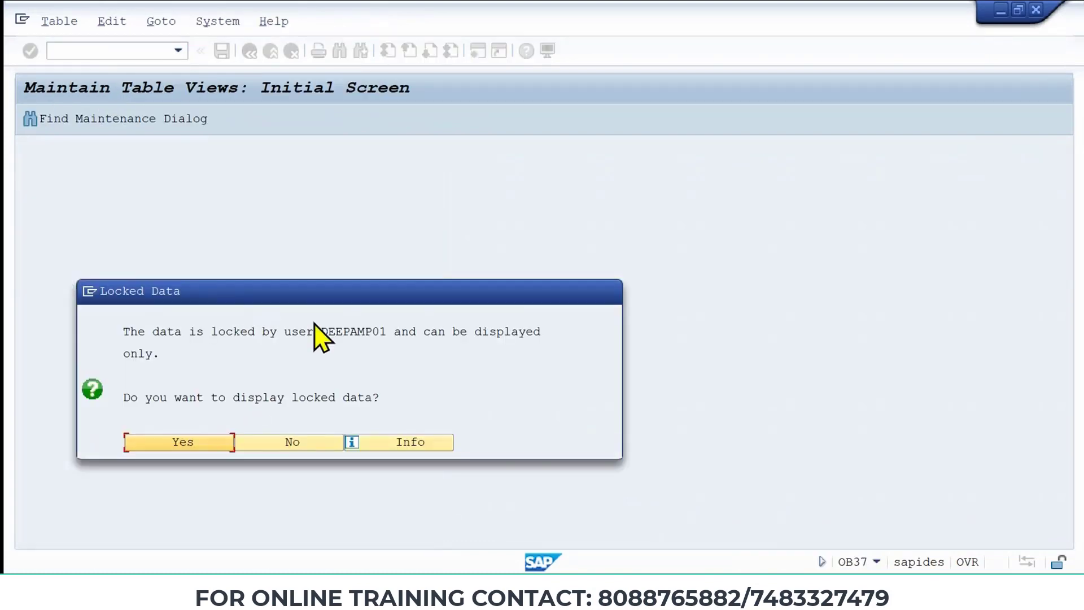
double_click(346, 331)
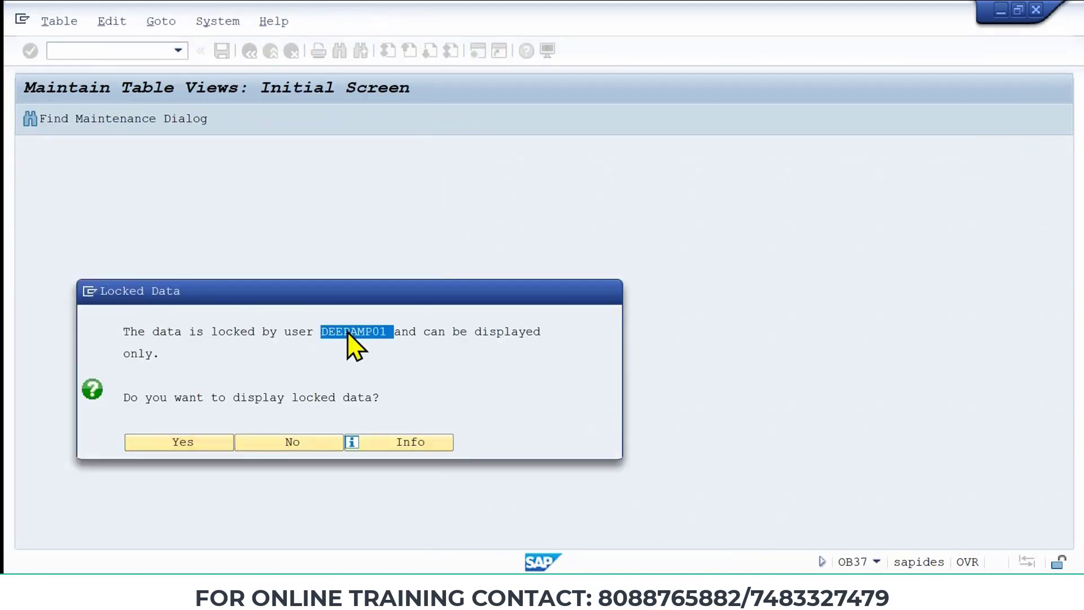
left_click(312, 446)
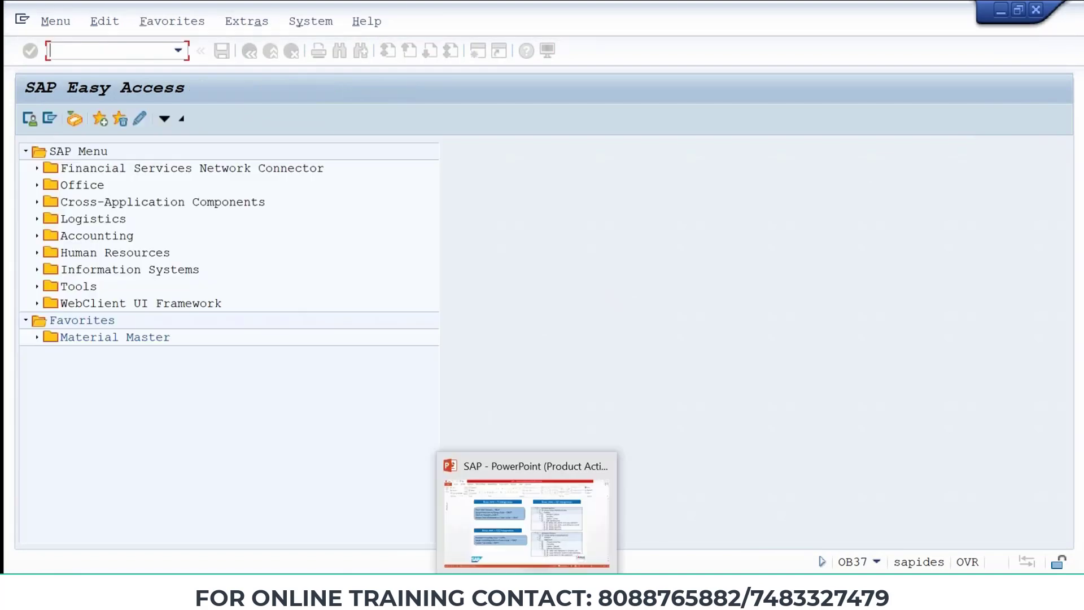
left_click(654, 557)
Clear the user name filter and list lock entries for all users in client 800
left_click(247, 52)
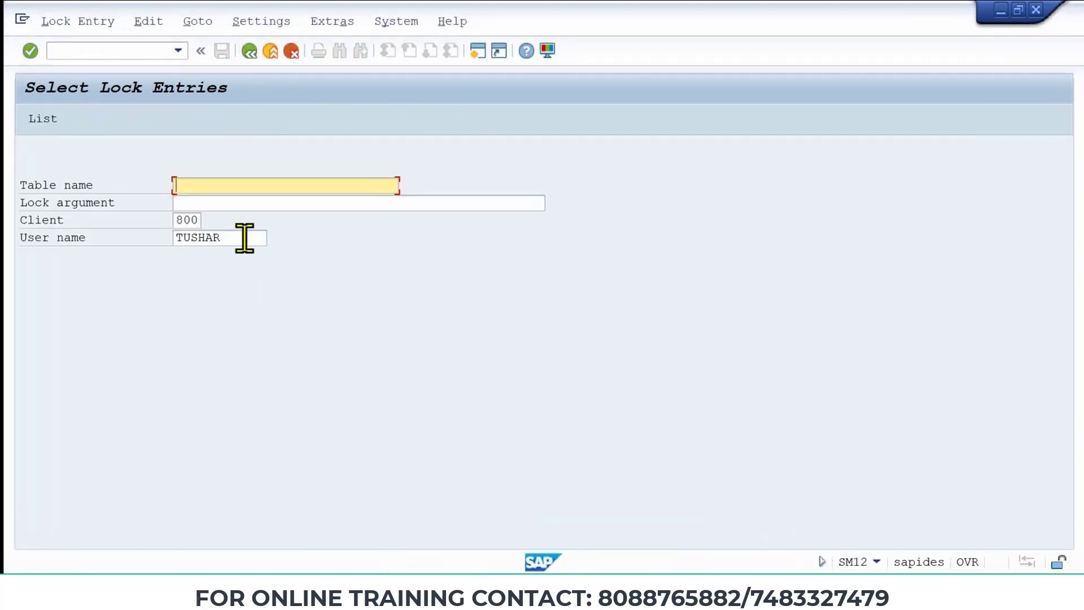
double_click(244, 238)
key("BackSpace")
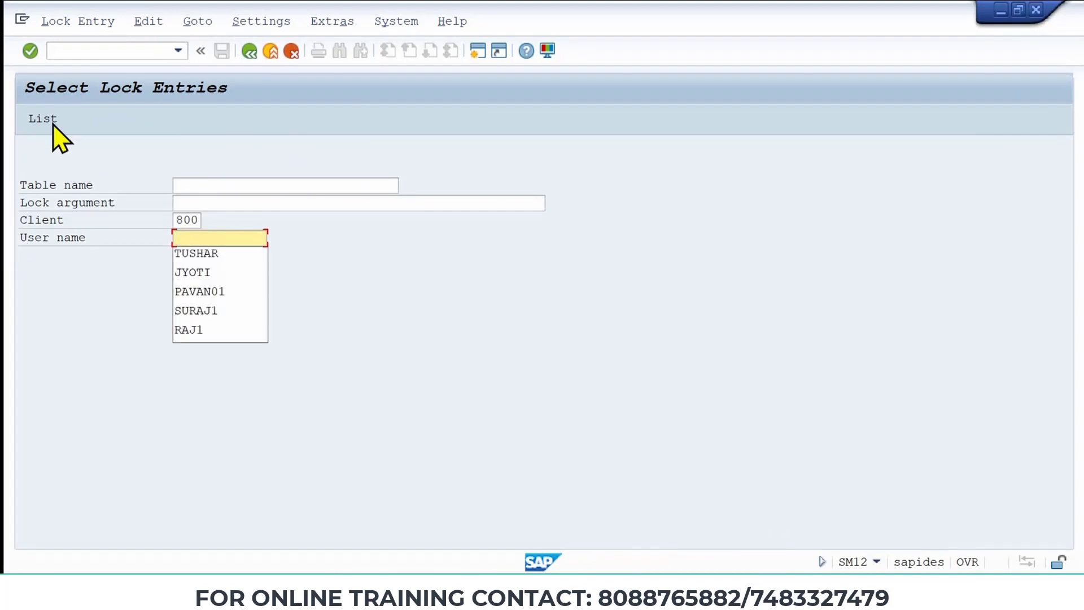
left_click(31, 120)
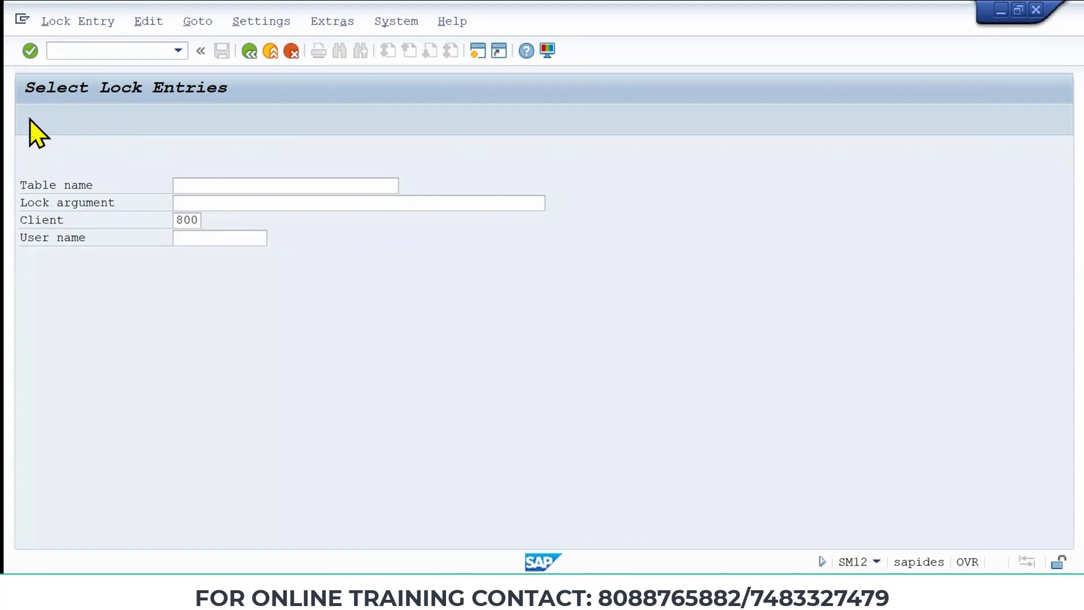
Delete all 53 lock entries, then the three remaining locks
left_click(26, 153)
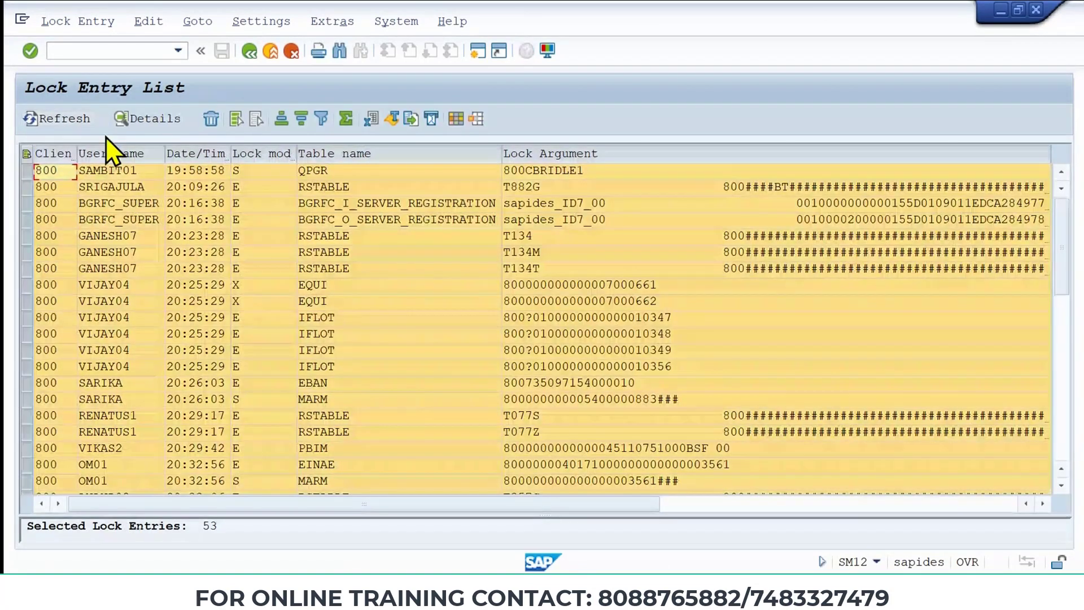
left_click(210, 118)
left_click(315, 324)
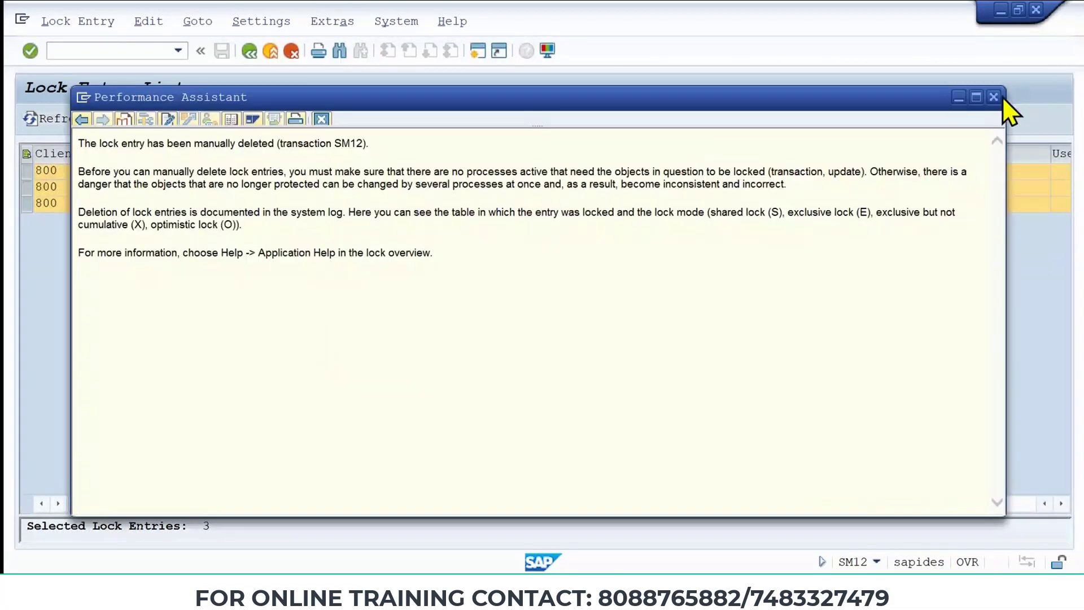
left_click(984, 102)
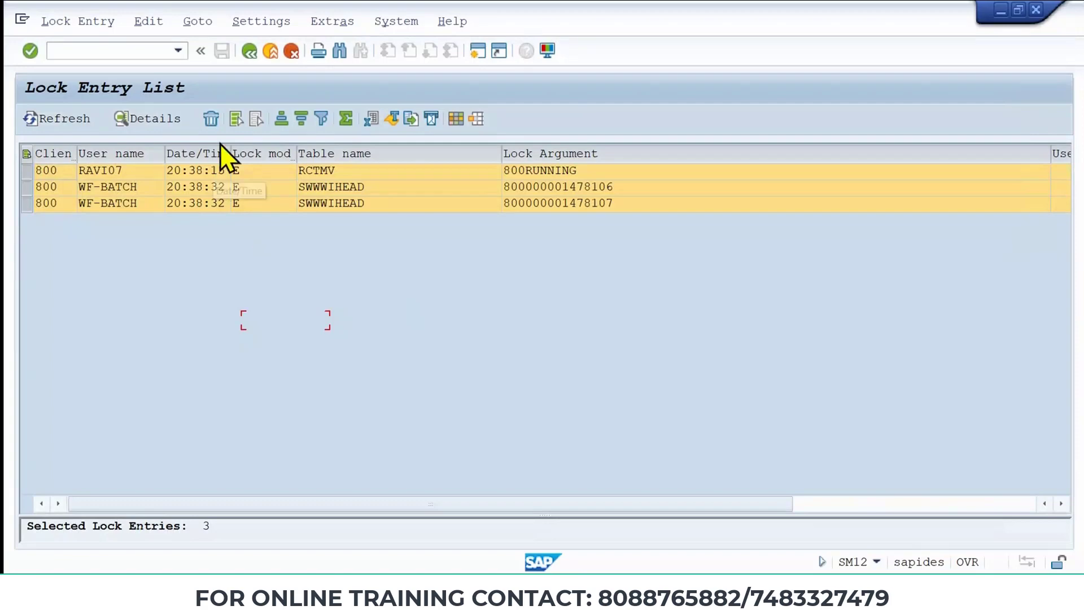
left_click(211, 118)
left_click(307, 320)
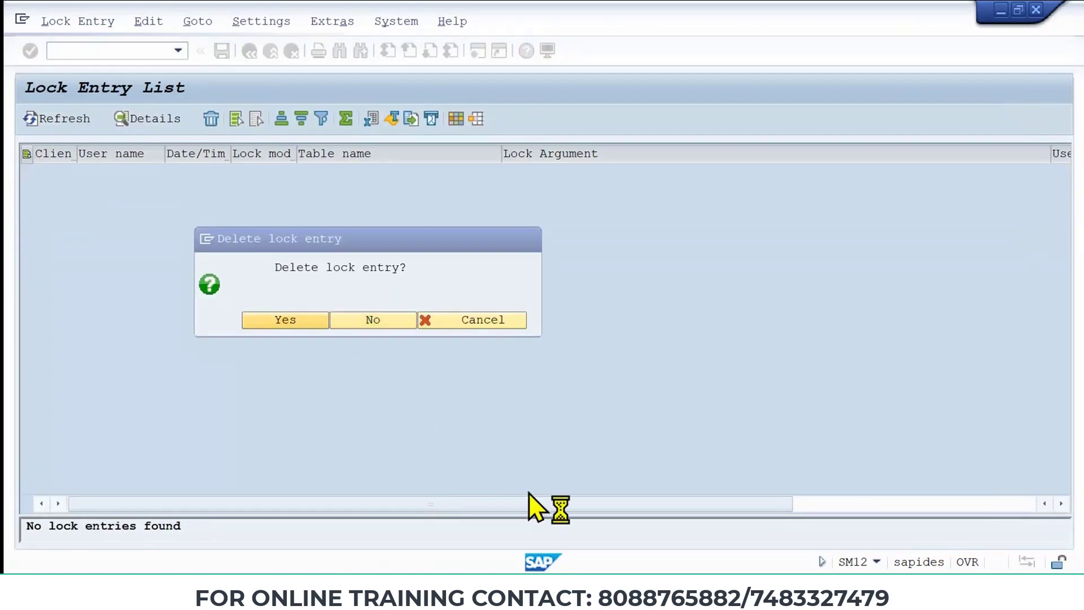
Rerun OB37 from history and position the table on company code MIT1
left_click(553, 542)
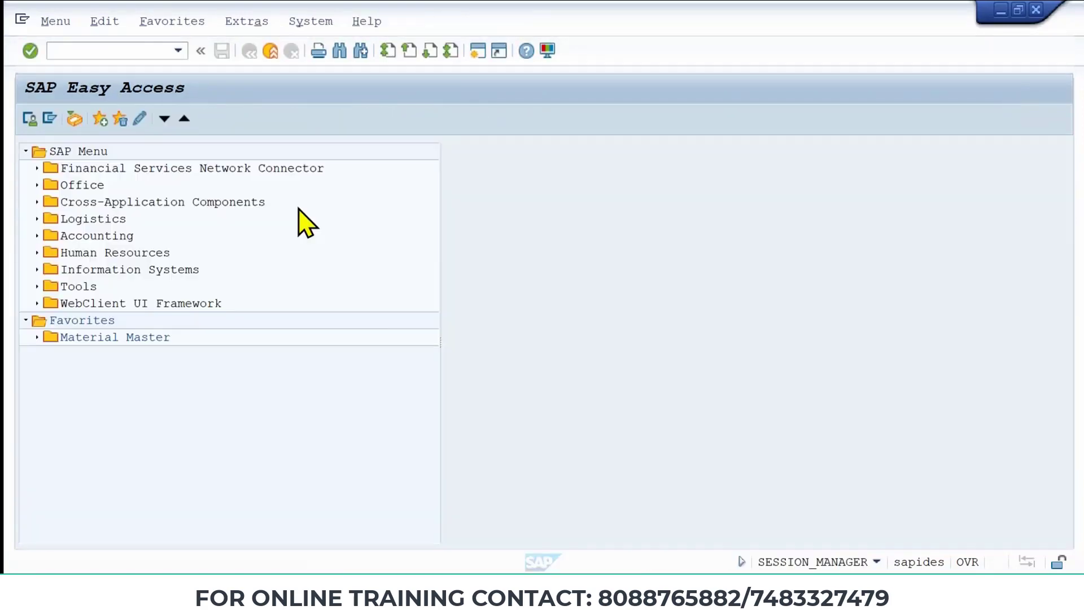
left_click(178, 51)
left_click(97, 71)
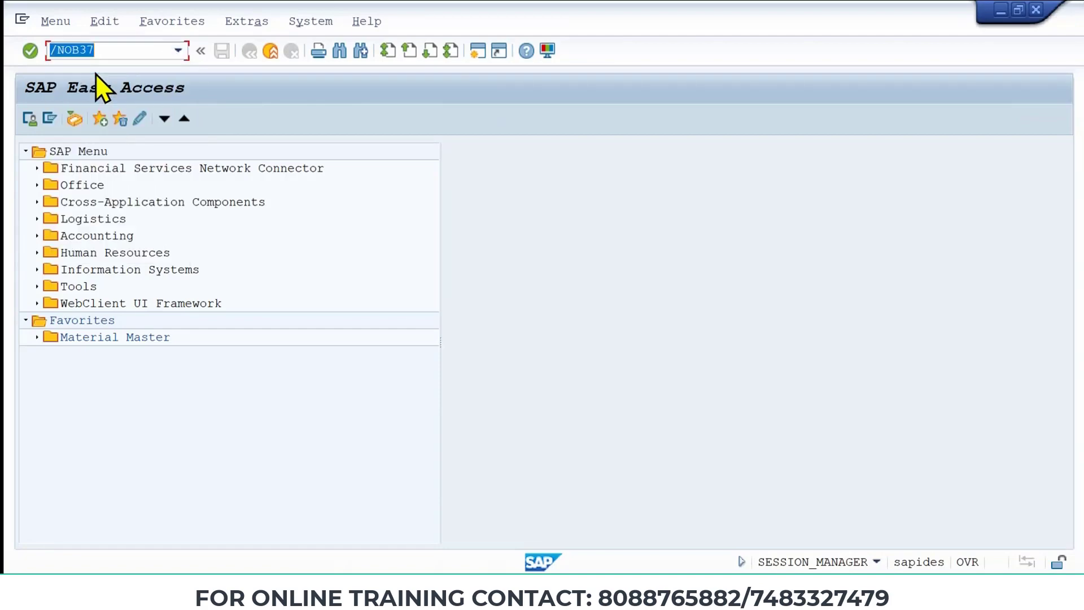
key("Return")
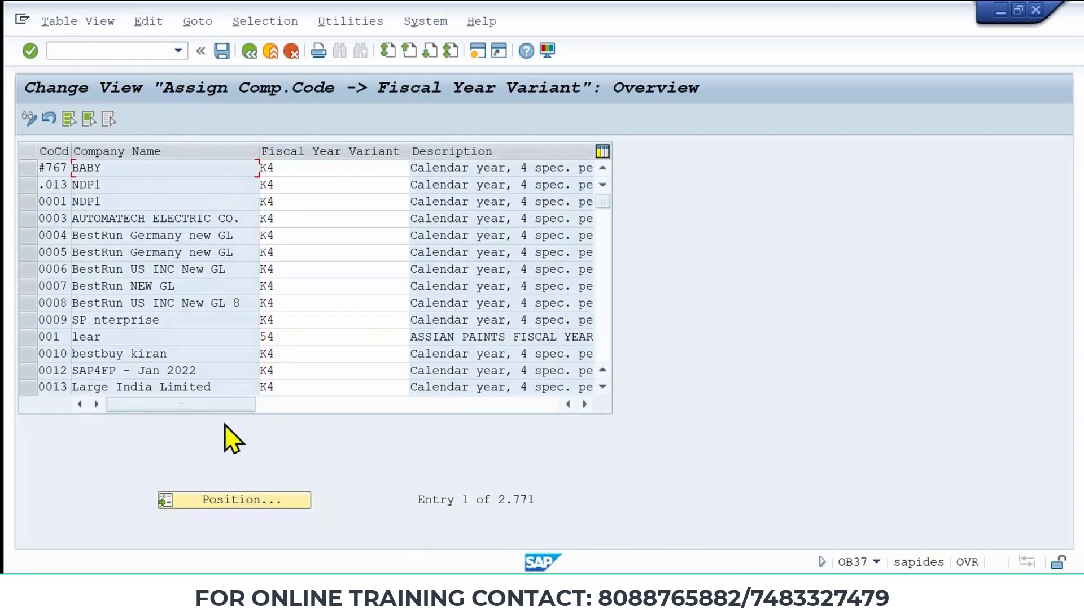
left_click(187, 497)
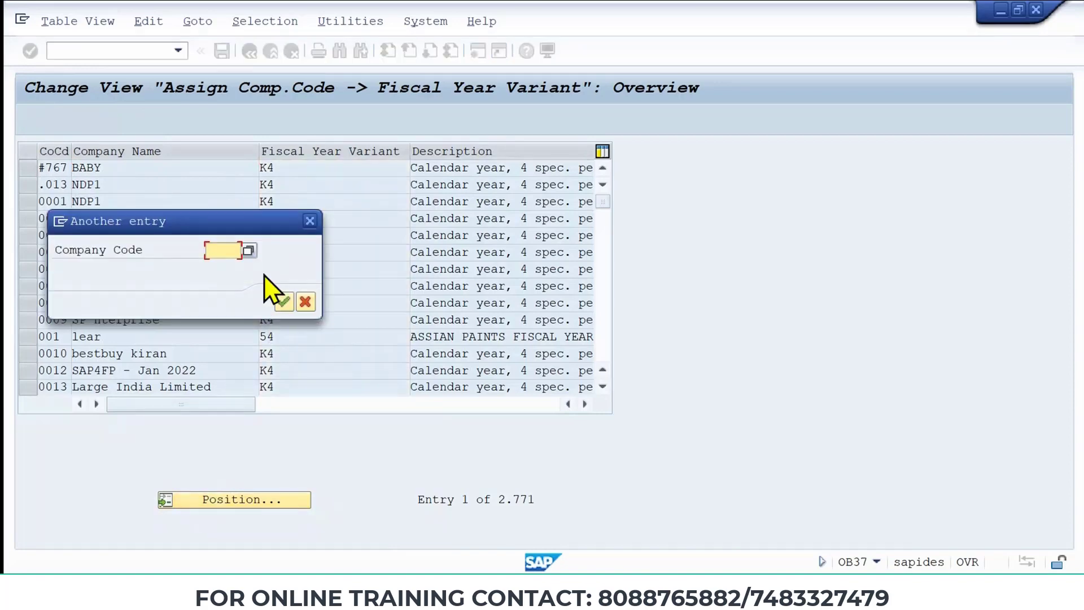
type("MIT")
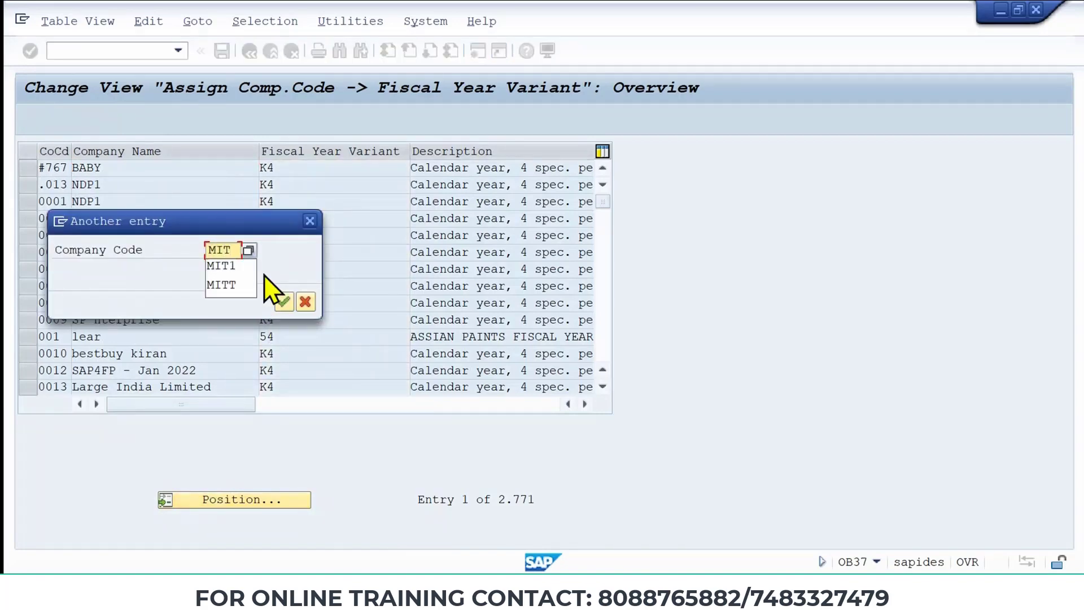
key("Down")
key("Return")
key("Return")
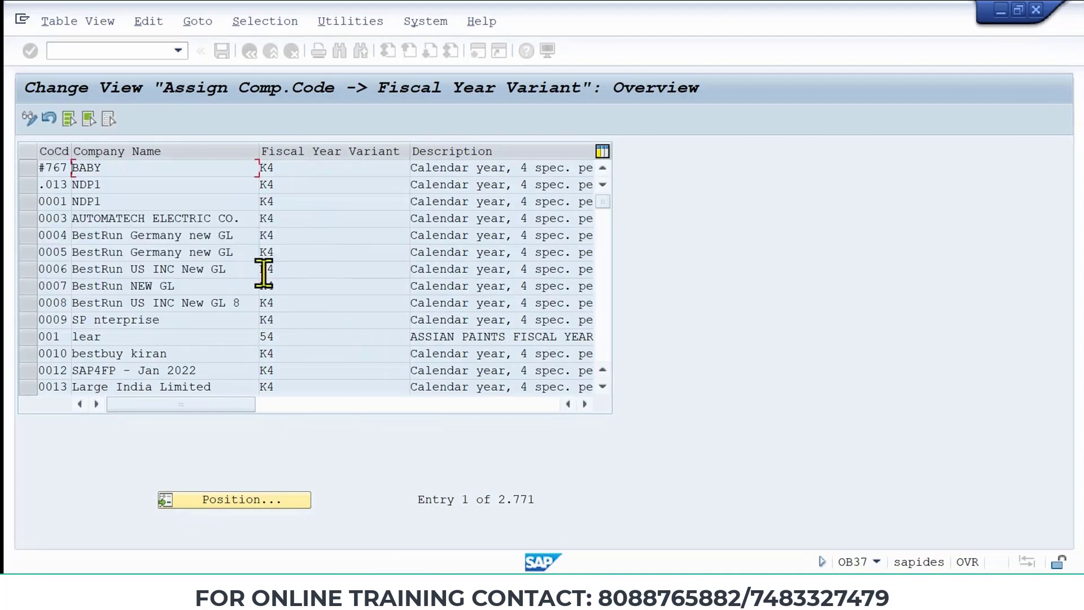
Save MIT1's fiscal year variant K4, then bring up the PowerPoint slide
left_click(300, 167)
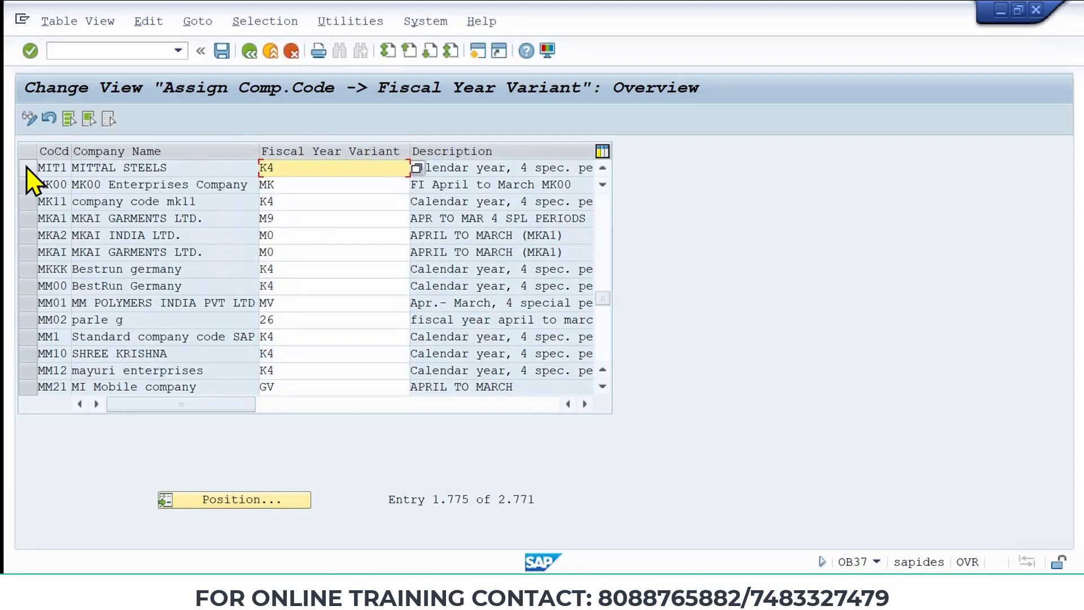
left_click(226, 49)
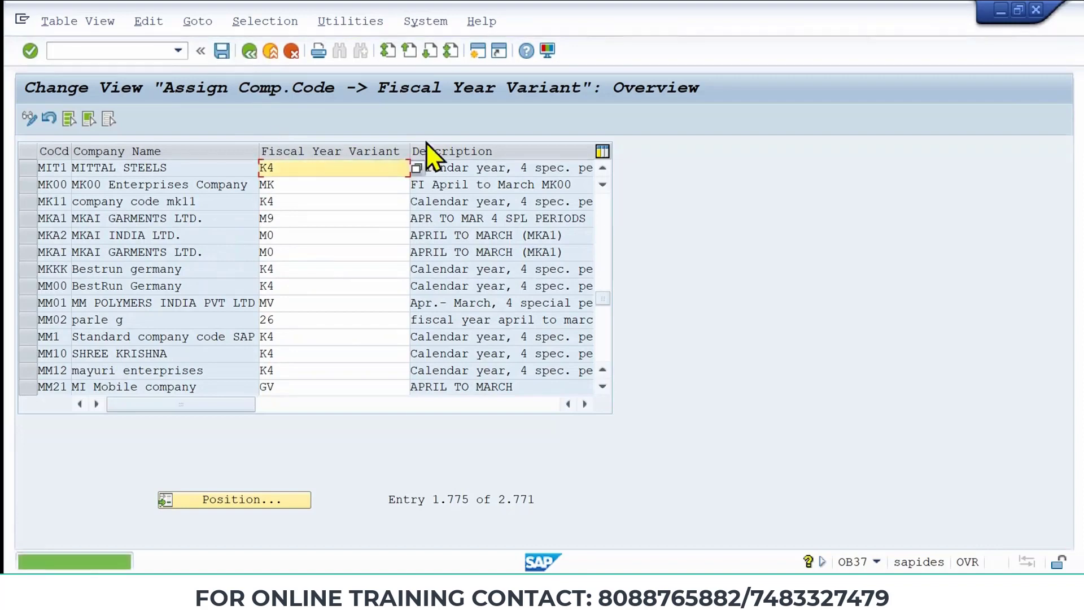
mouse_move(543, 598)
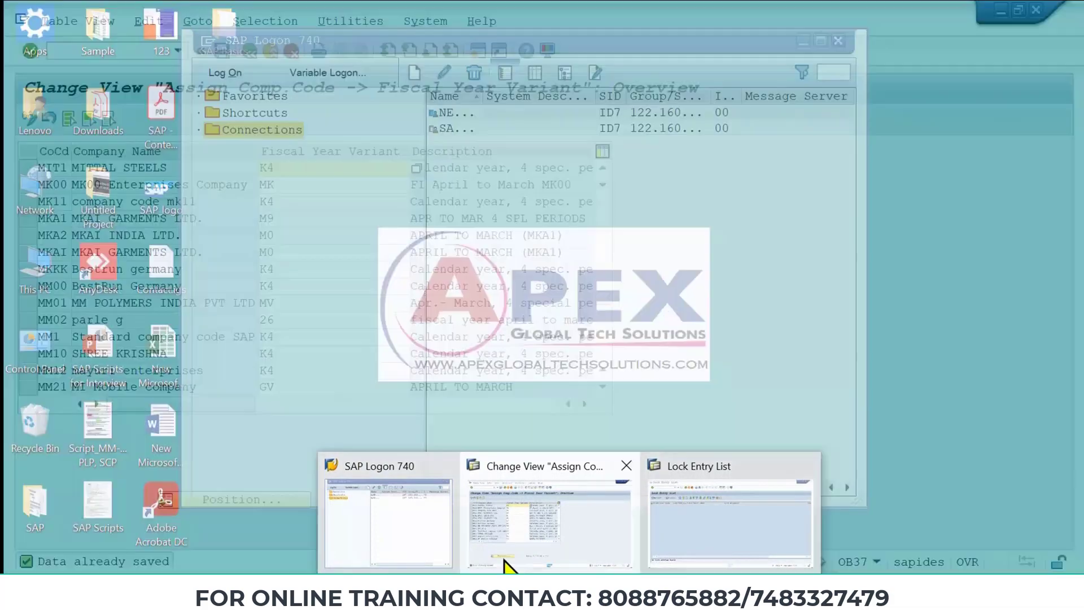
mouse_move(496, 599)
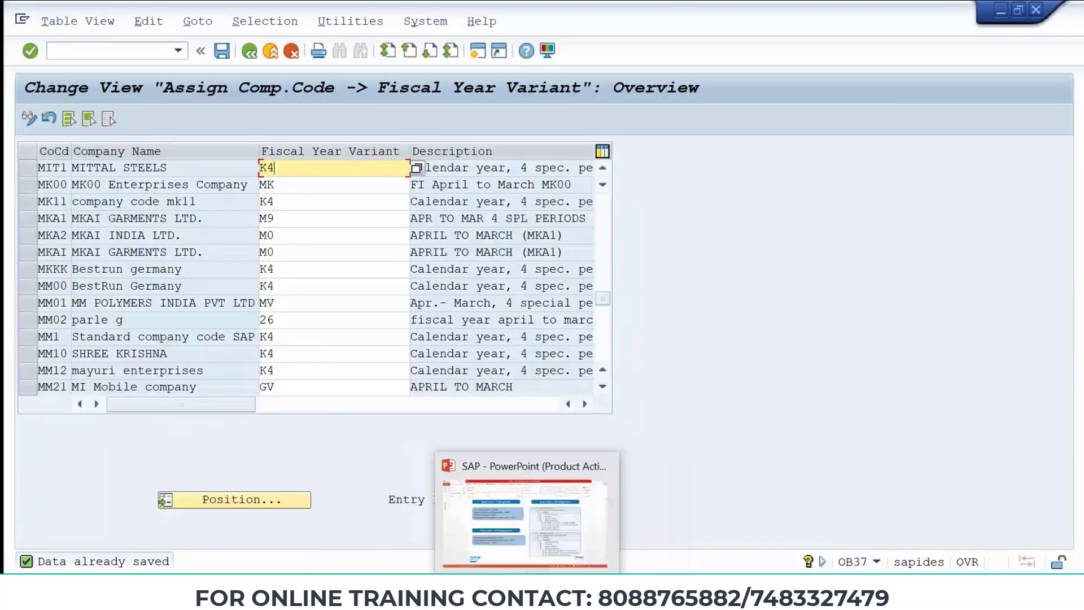
left_click(508, 497)
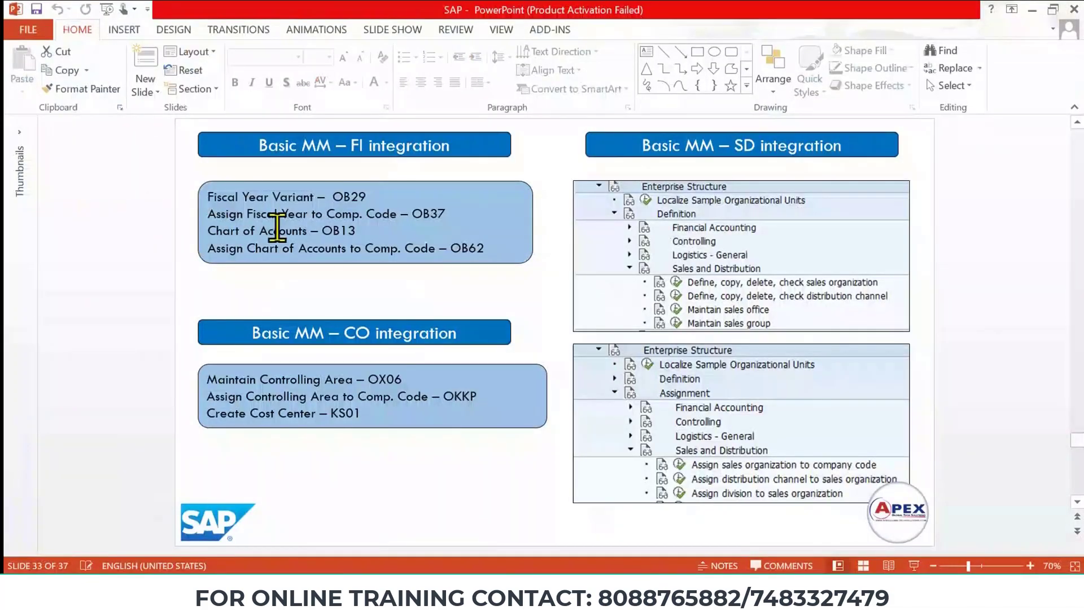
Review slide 33's transaction list, then return to the OB37 Change View window
mouse_move(543, 599)
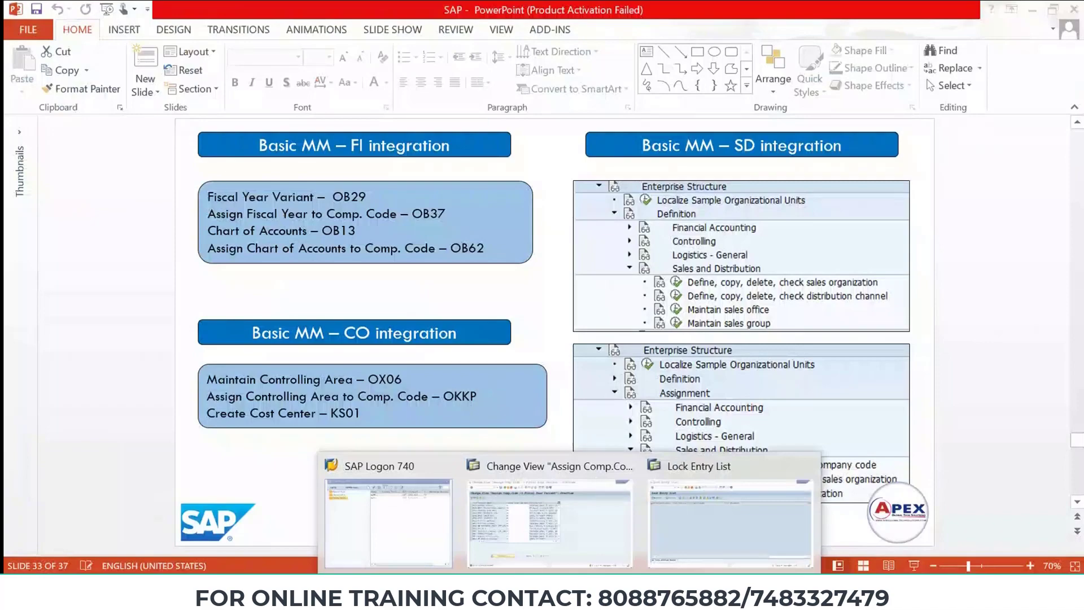
left_click(561, 567)
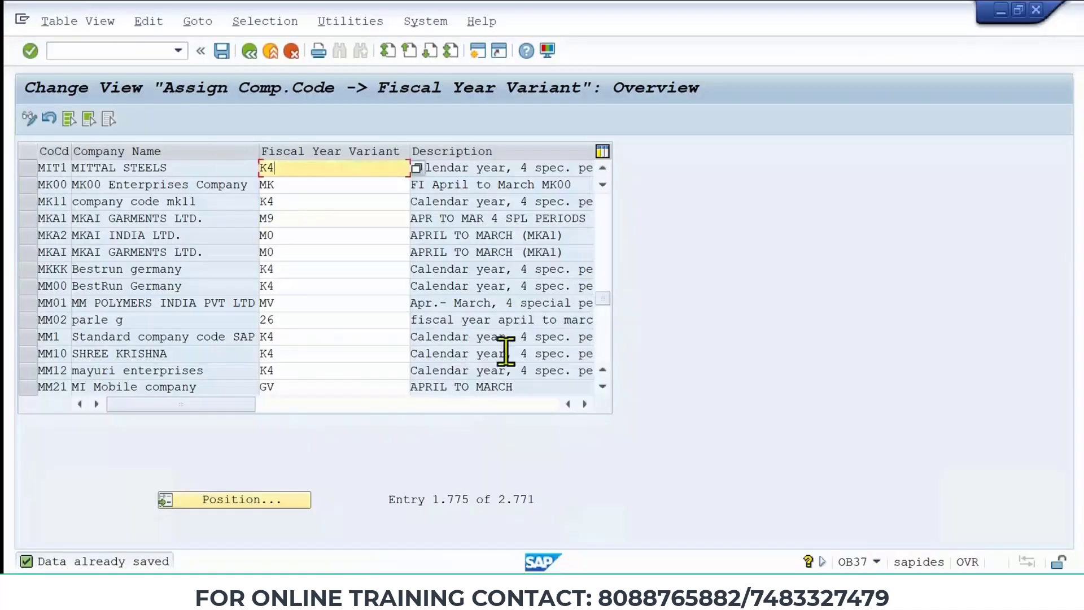
key("alt+Tab")
mouse_move(543, 598)
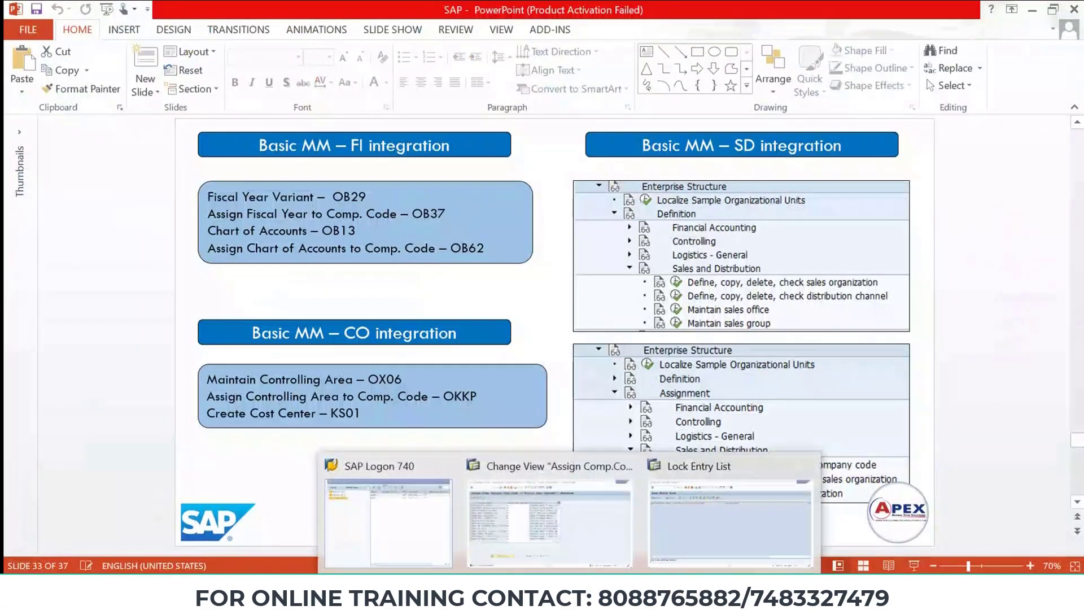
left_click(561, 539)
Open the list of all charts of accounts with transaction /NOB13
left_click(114, 53)
type("/NOB13")
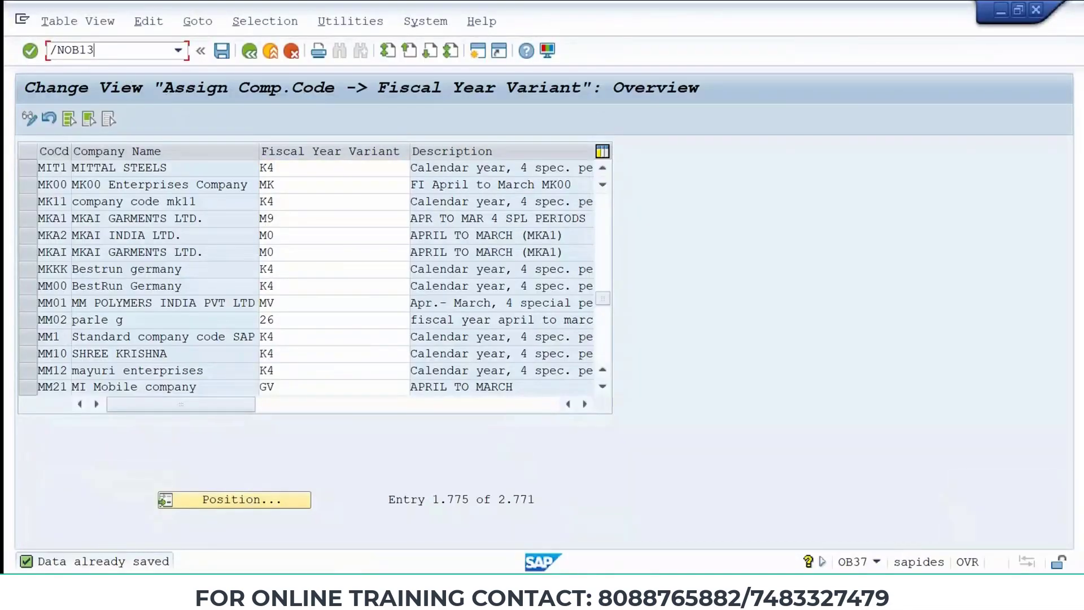
key("Return")
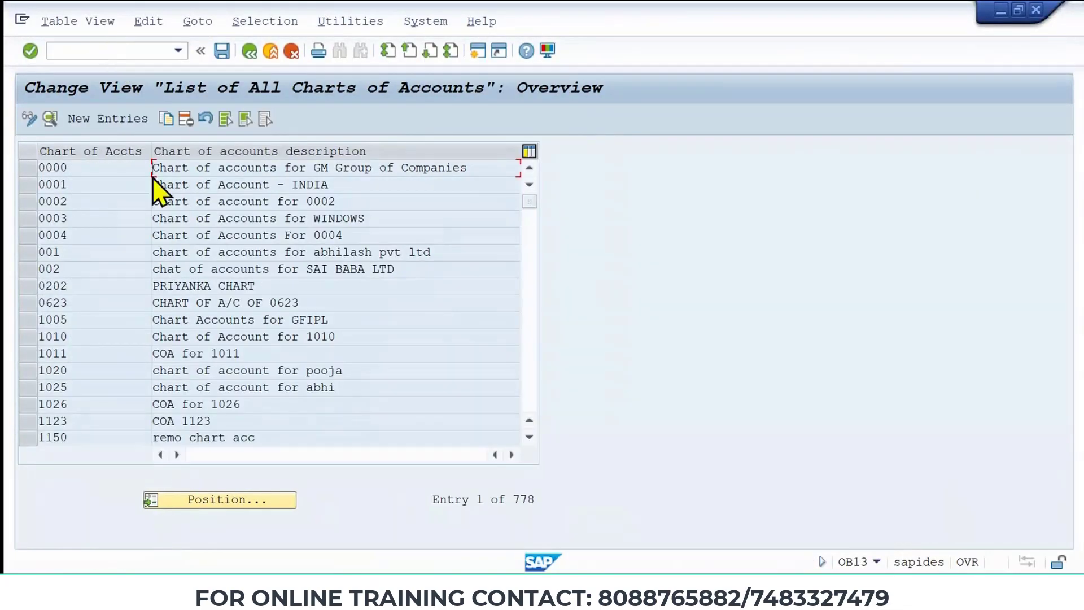
Jump to chart of accounts INT, select its row, save, and go back to Easy Access
left_click(241, 504)
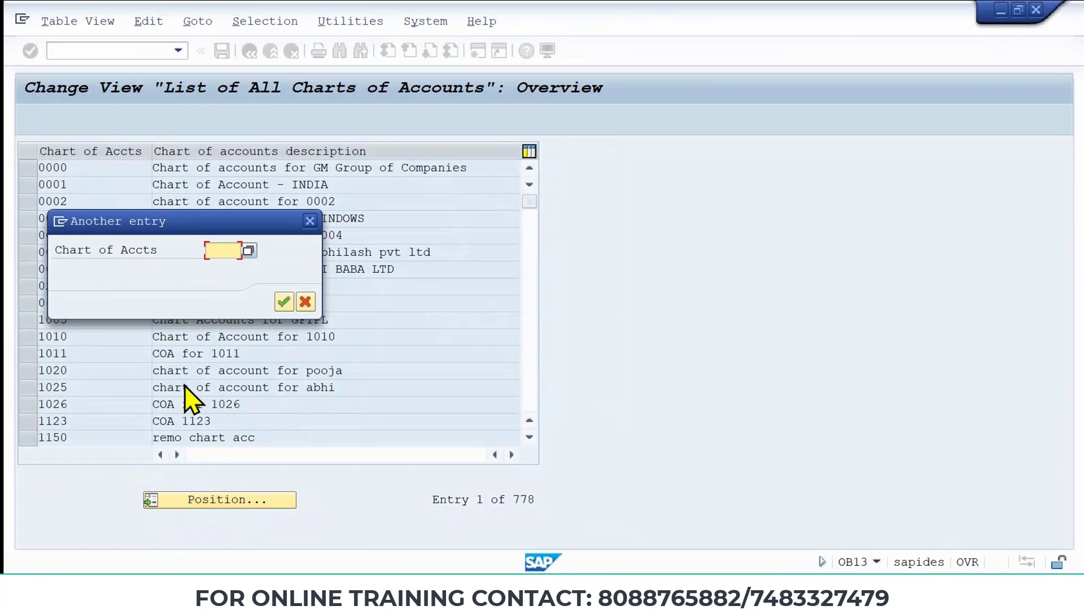
type("INT")
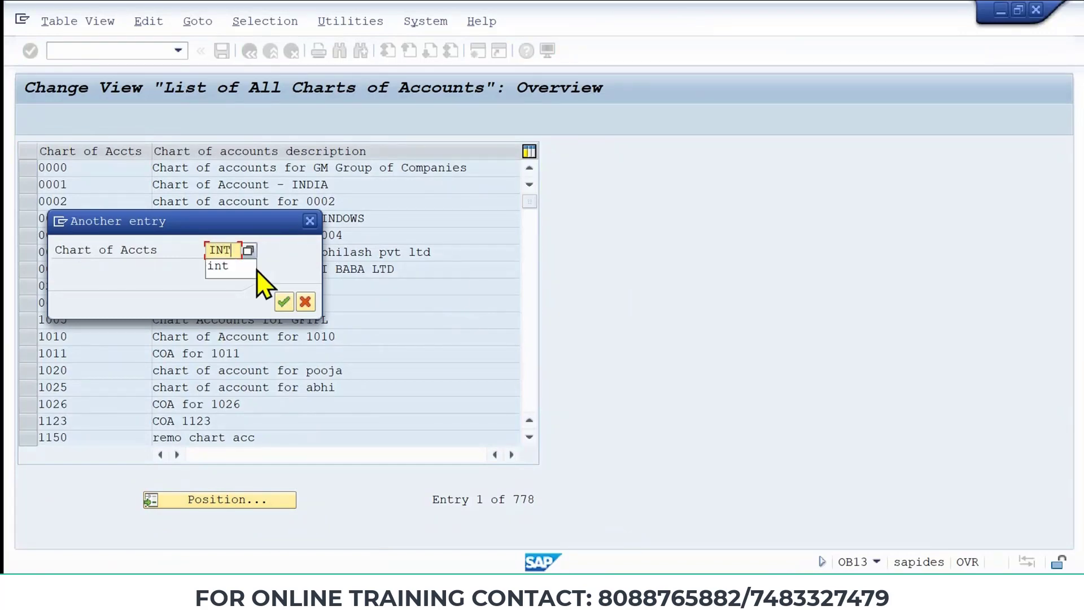
key("Return")
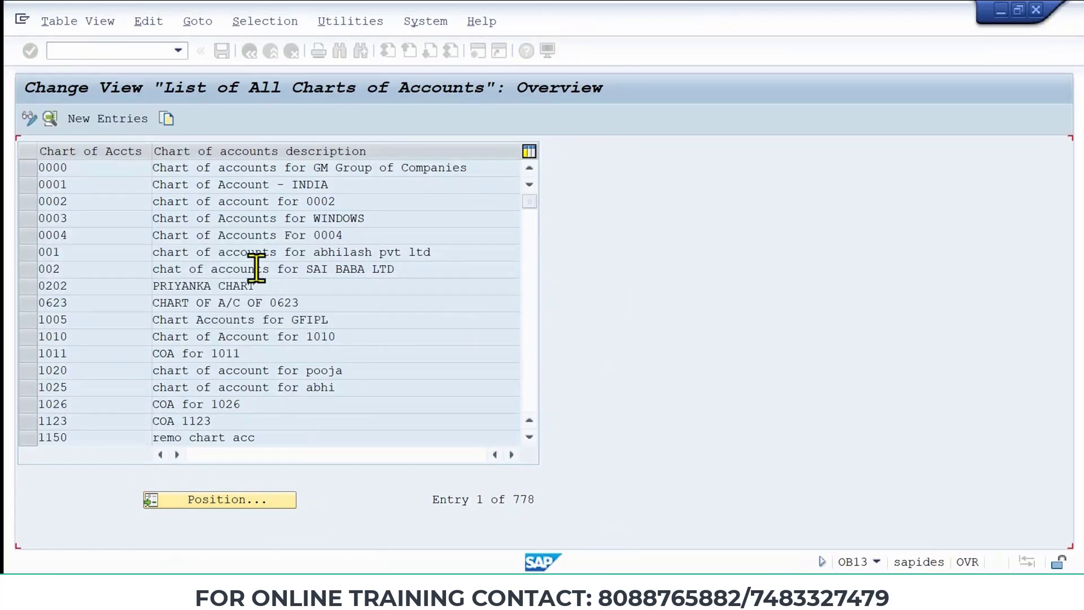
left_click(28, 171)
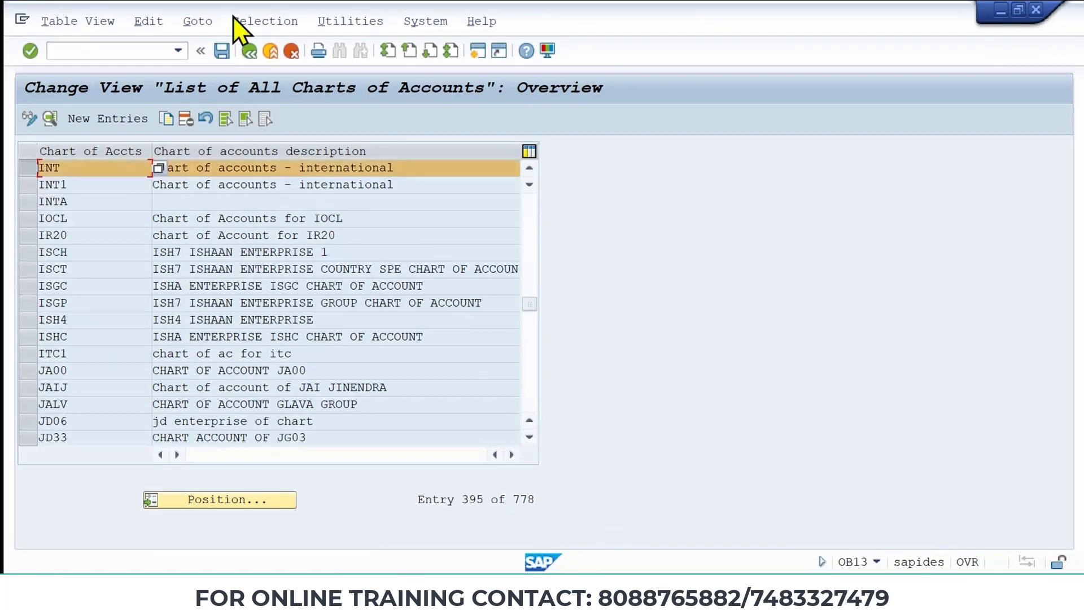
left_click(228, 56)
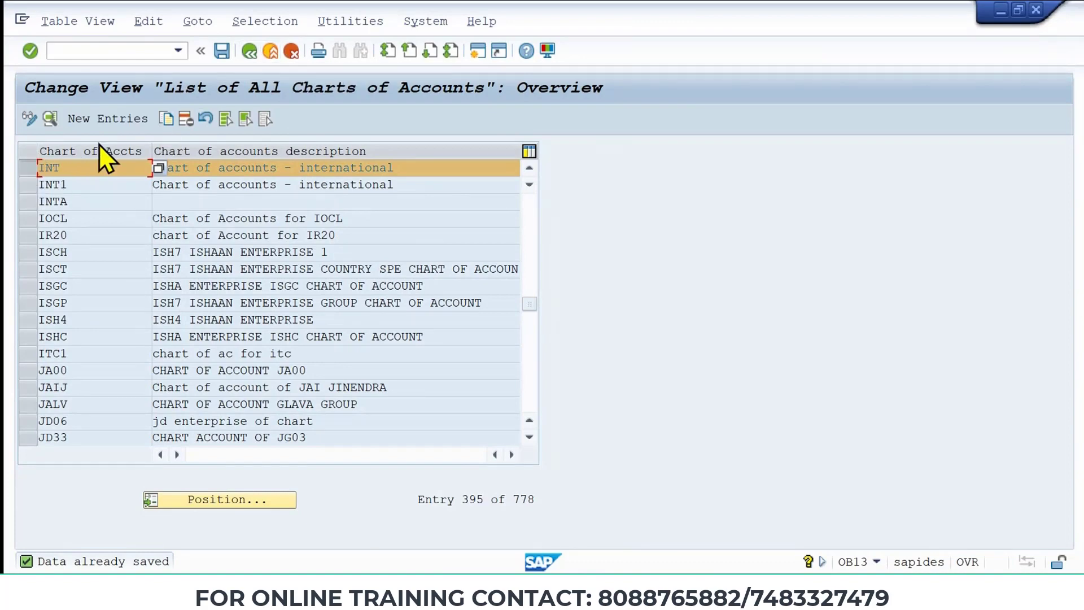
left_click(247, 53)
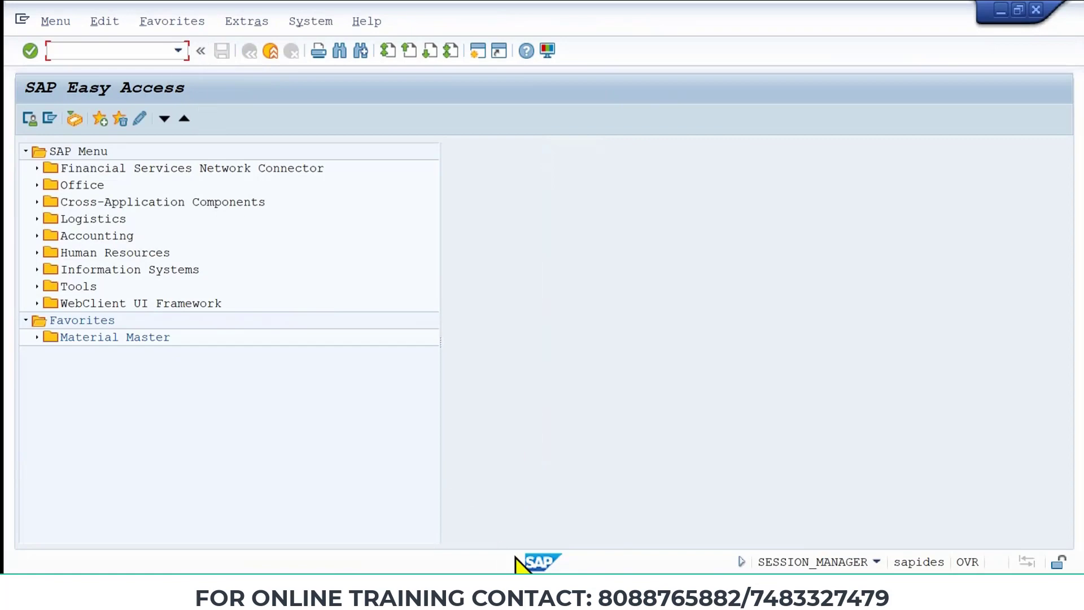
Check the PowerPoint slide, then return to the SAP main menu window
left_click(526, 590)
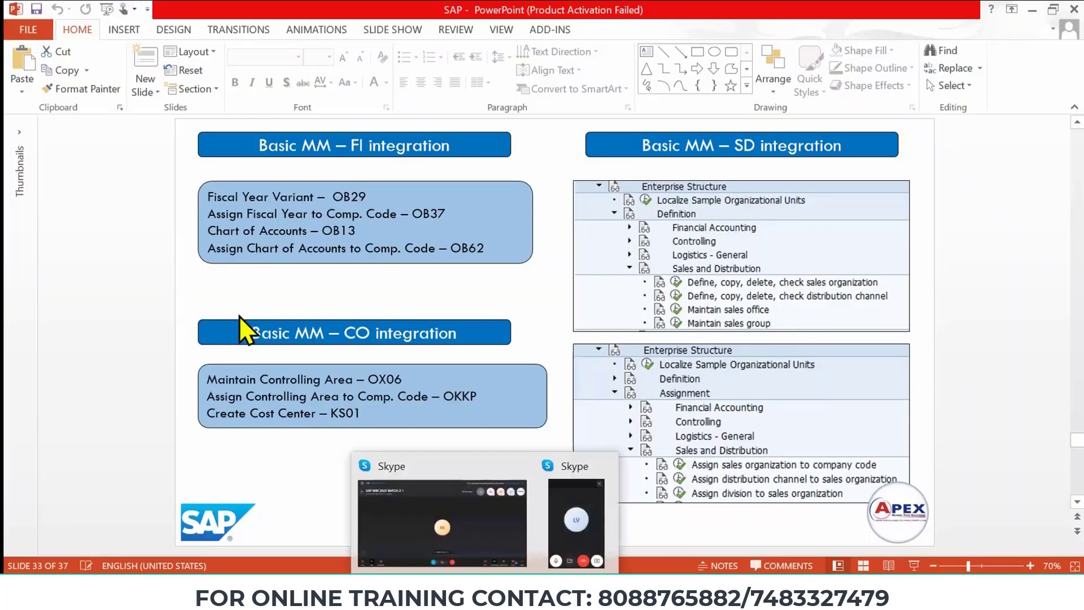
mouse_move(570, 590)
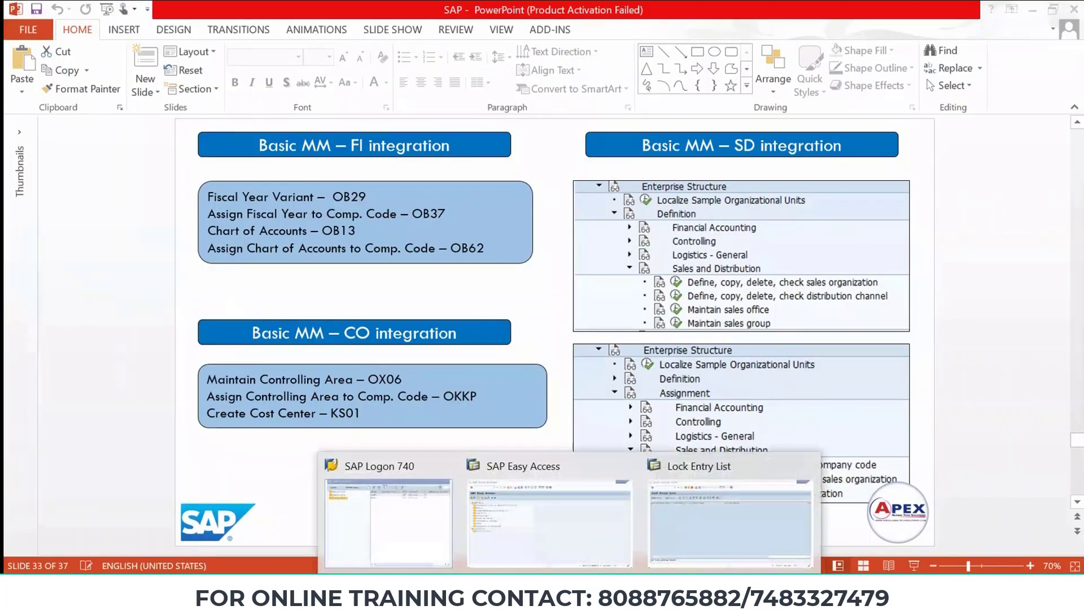
left_click(550, 536)
Start transaction OB62 to assign company codes to charts of accounts
left_click(109, 49)
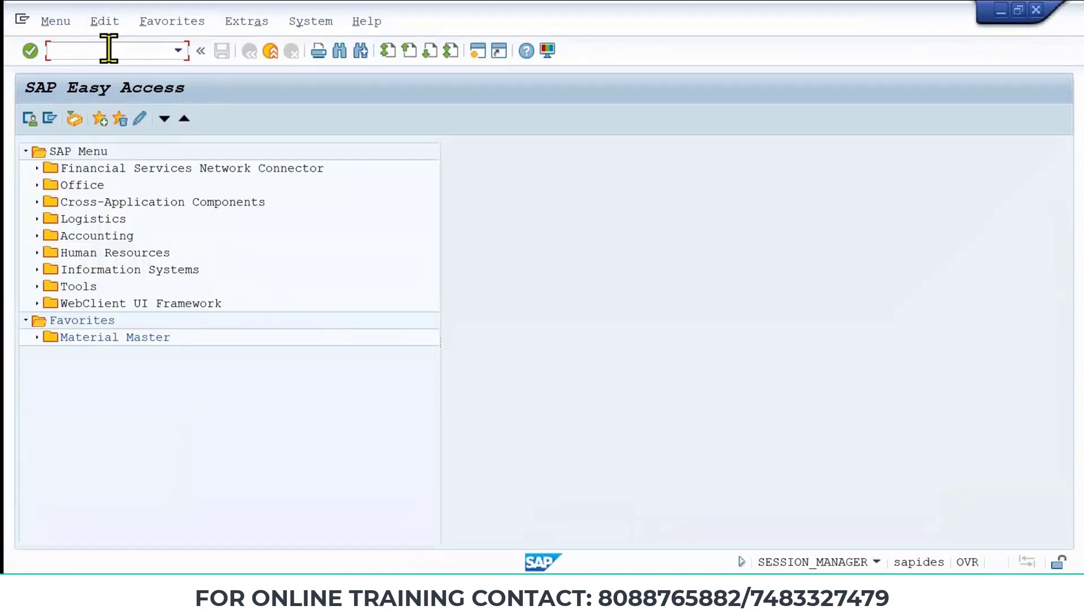
type("/NOB62")
key("Return")
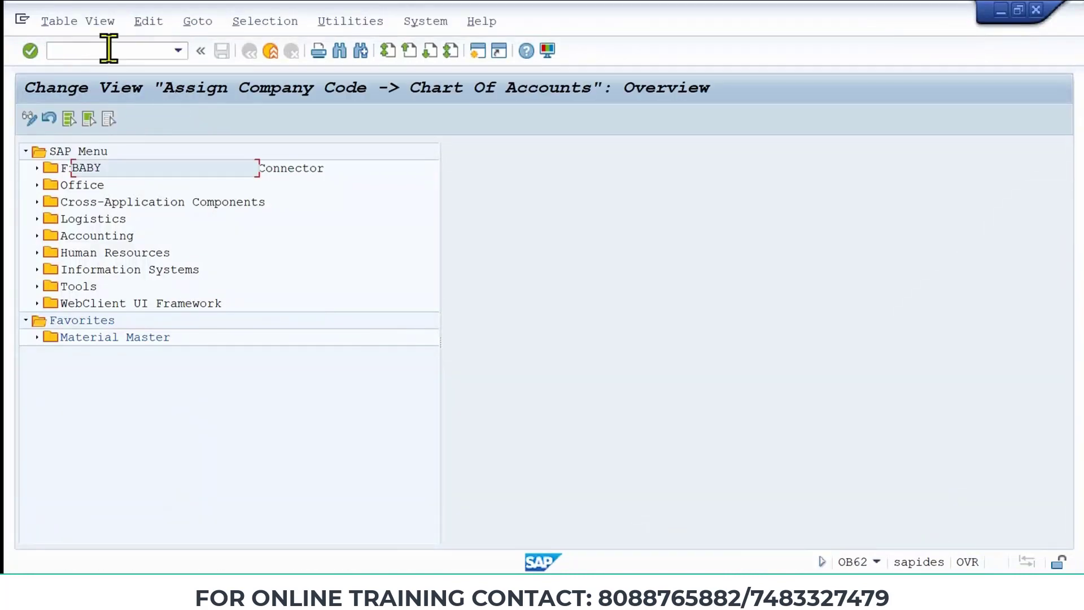
Position the OB62 table on company code MIT1, picked from input history
left_click(223, 501)
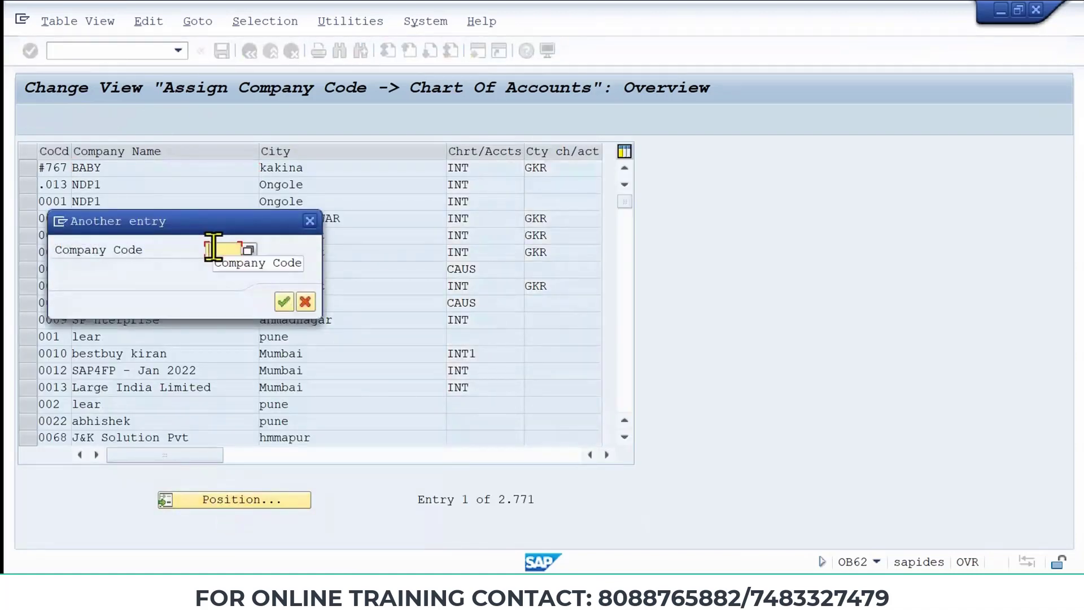
left_click(214, 249)
left_click(214, 260)
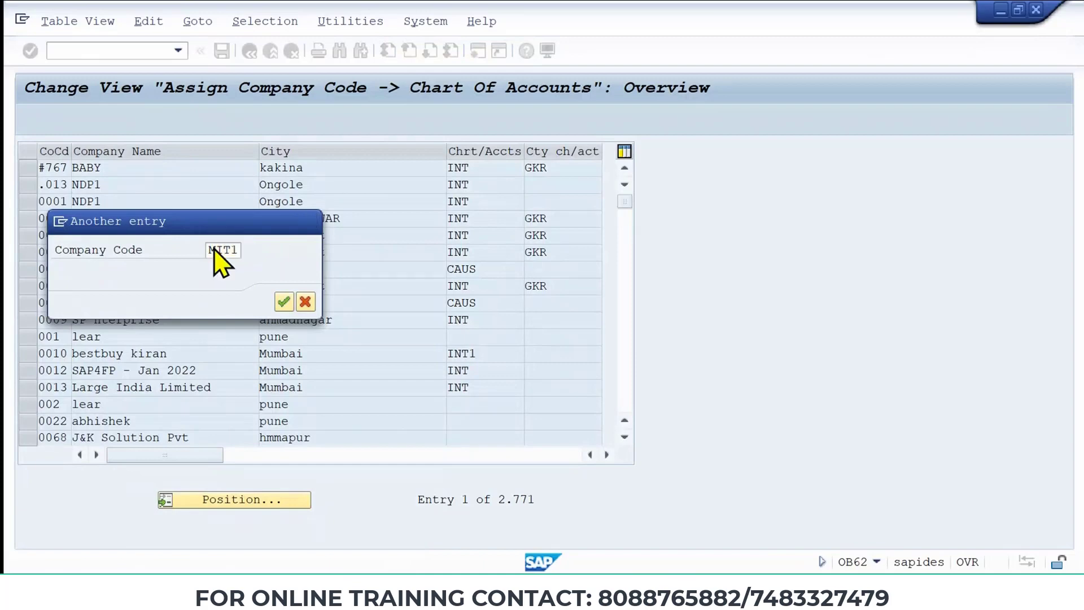
key("Return")
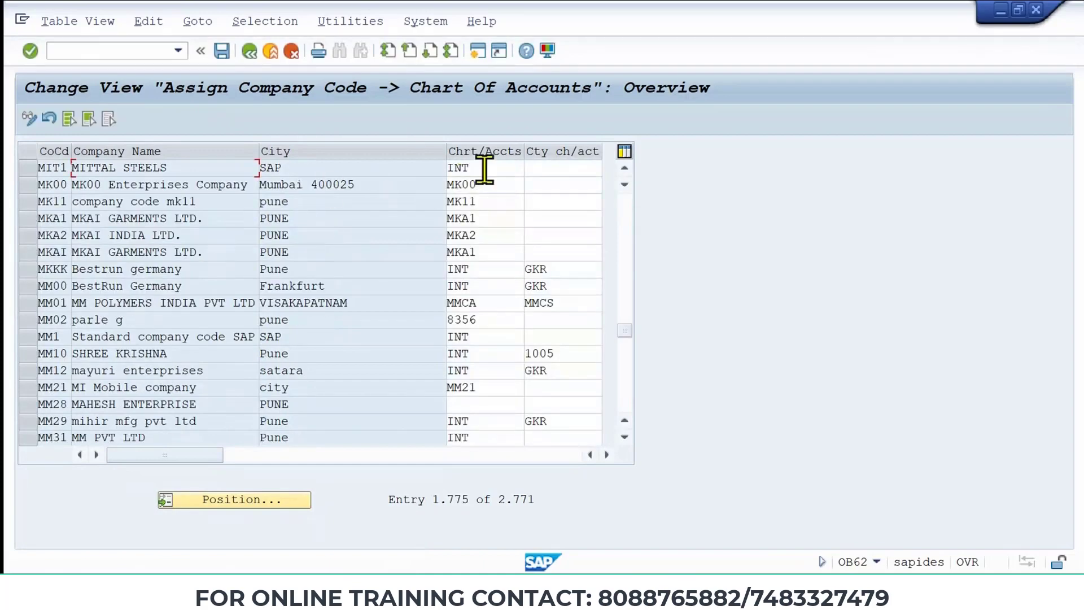
Set MIT1's chart of accounts to INT and save the assignment
double_click(484, 169)
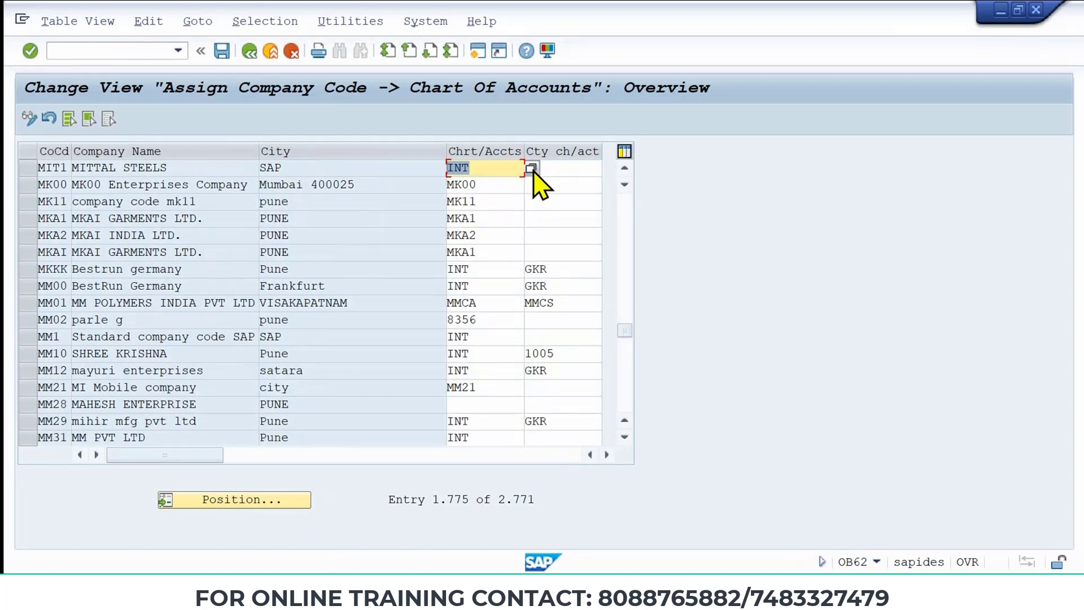
left_click(220, 51)
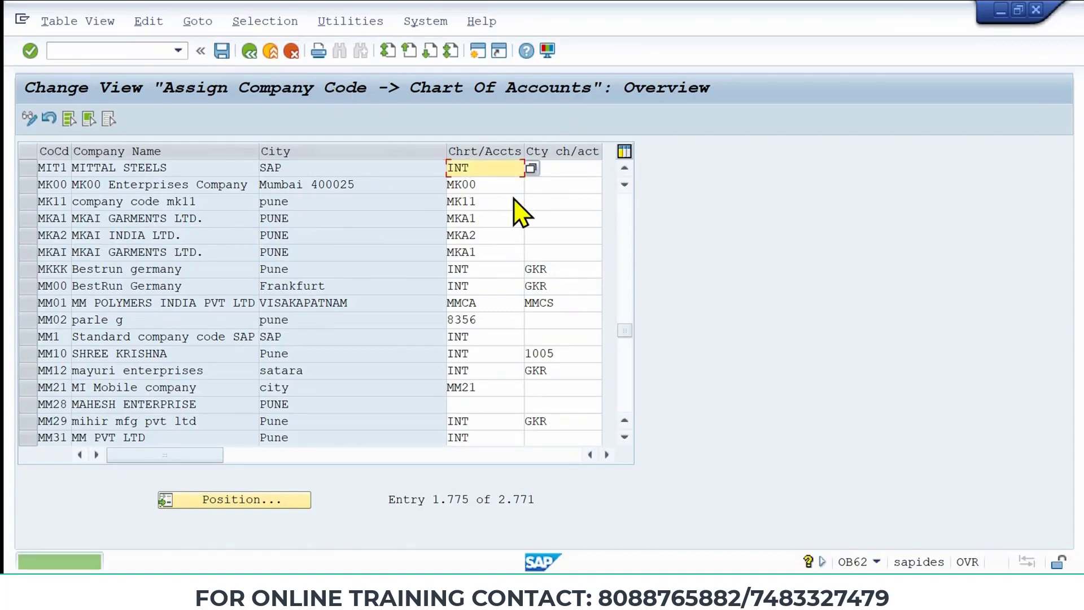
left_click(218, 51)
mouse_move(569, 599)
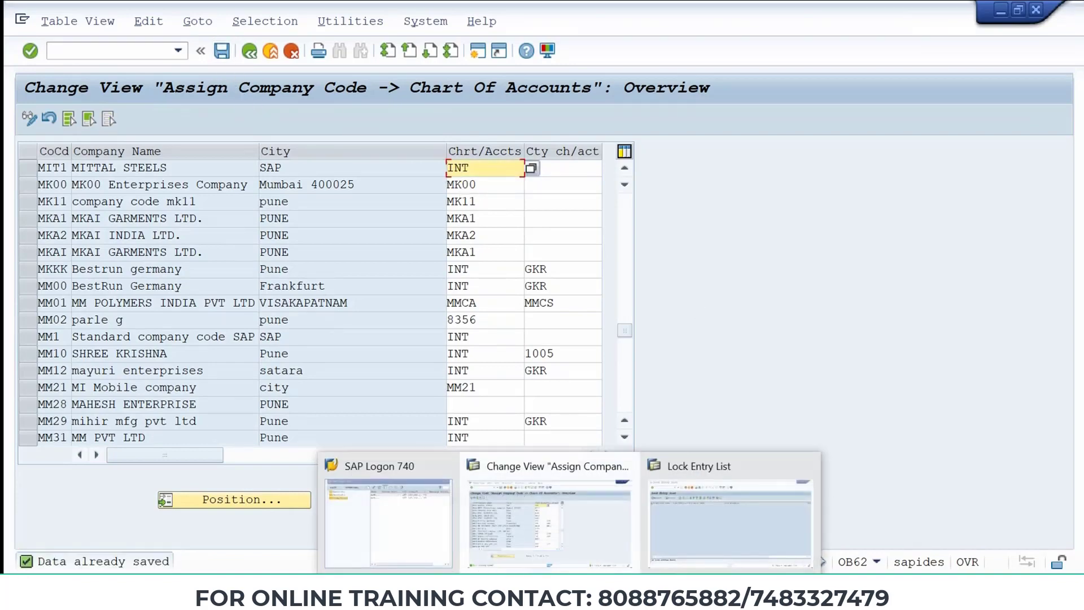
mouse_move(526, 599)
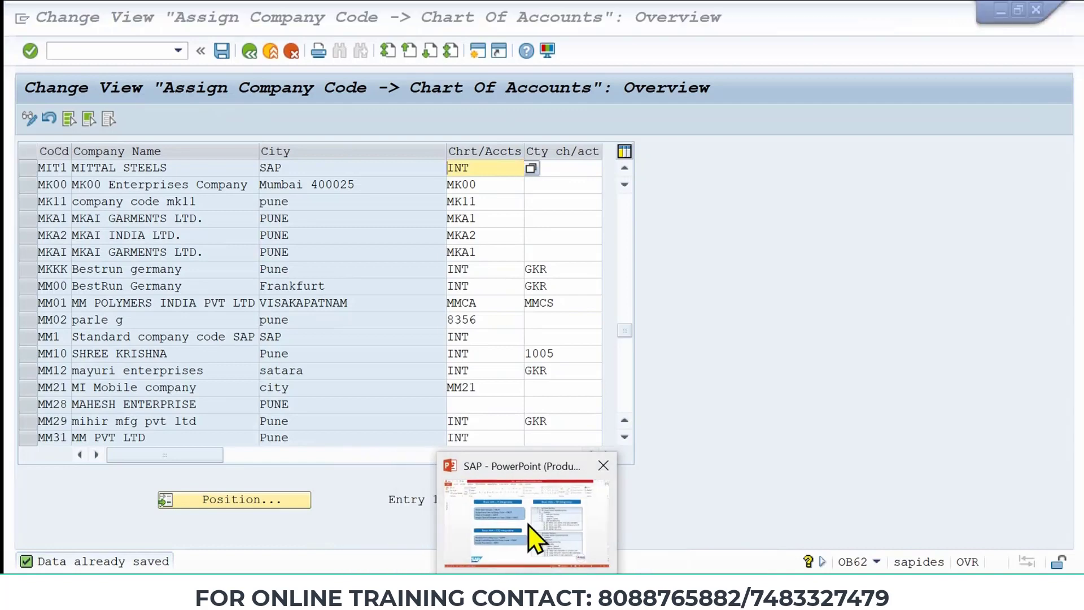
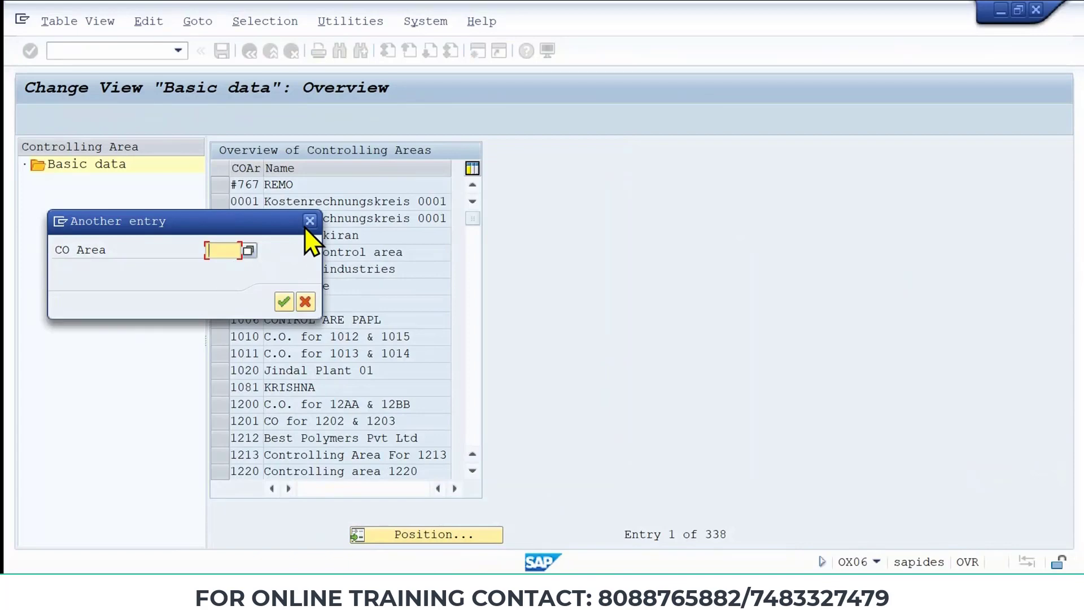
Jump the controlling area list to MIT1 and select the MIT1 MITTAL STEELS row
type("MIT1")
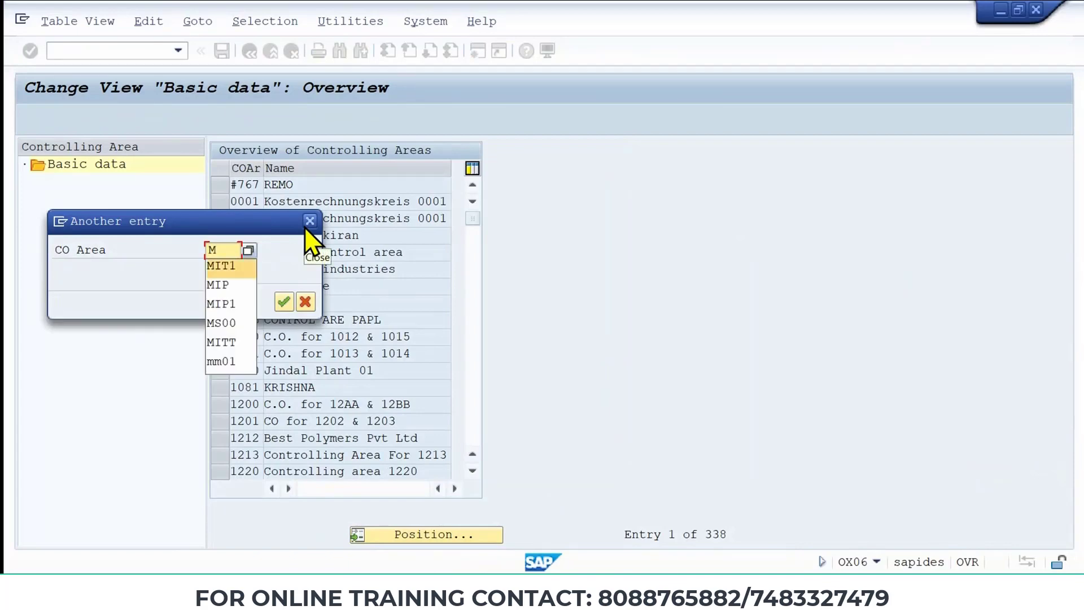
left_click(305, 225)
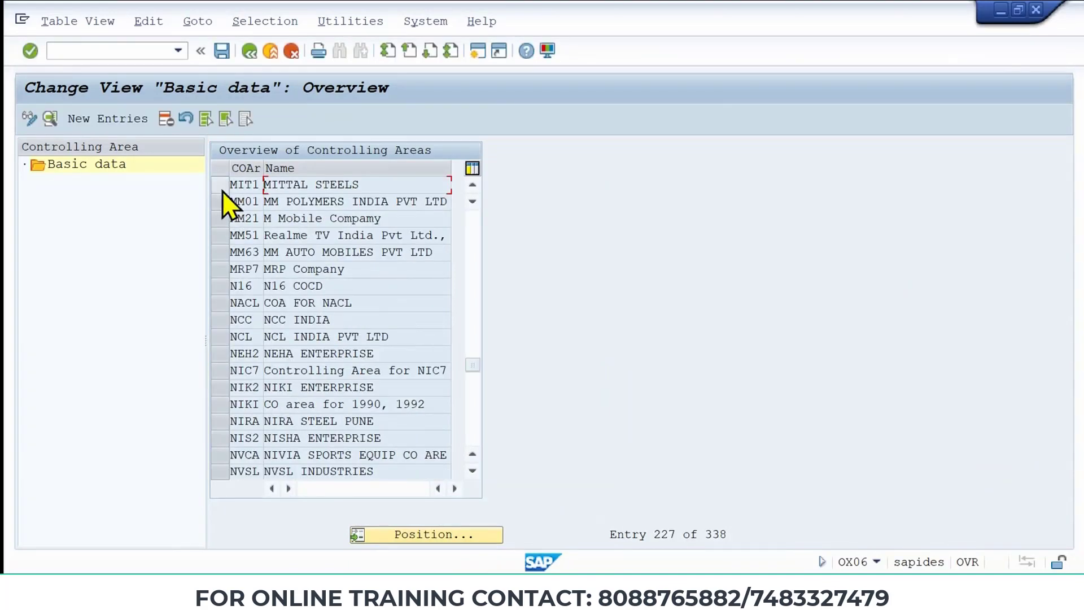
left_click(221, 190)
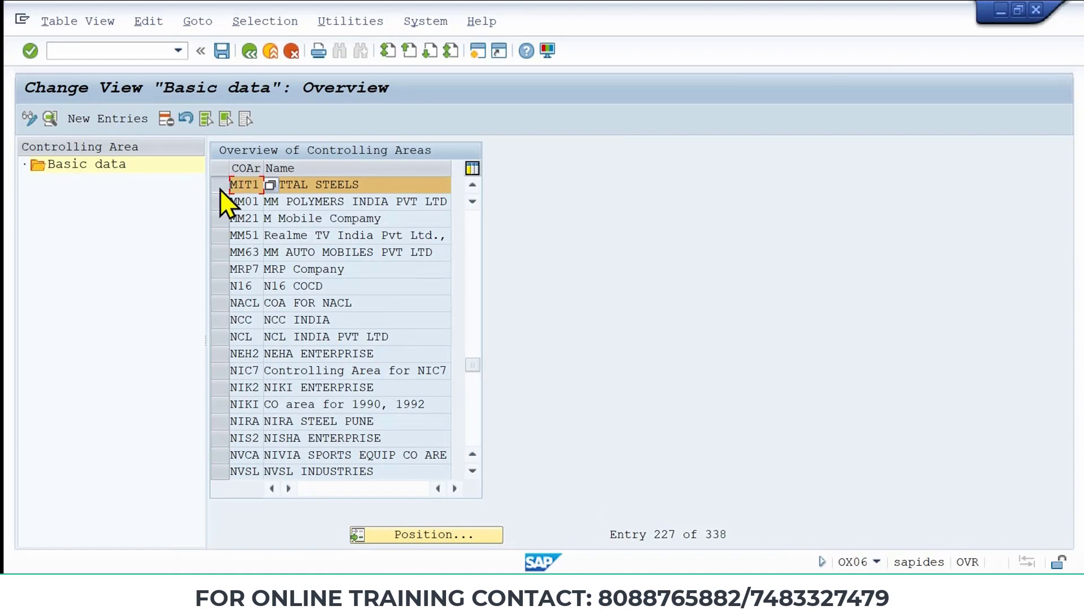
left_click(164, 119)
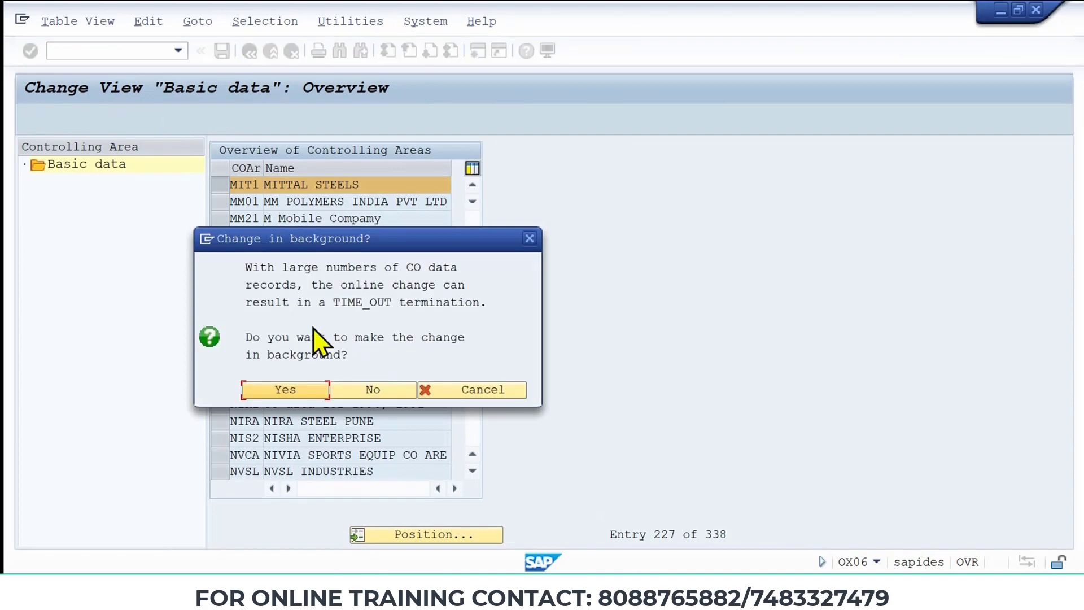
left_click(291, 389)
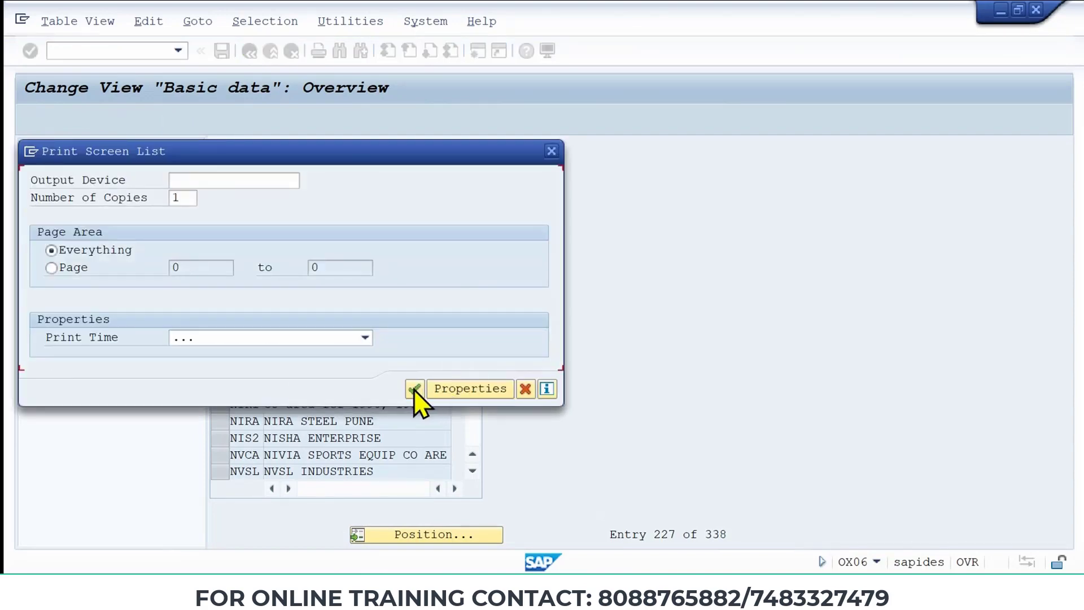
left_click(415, 391)
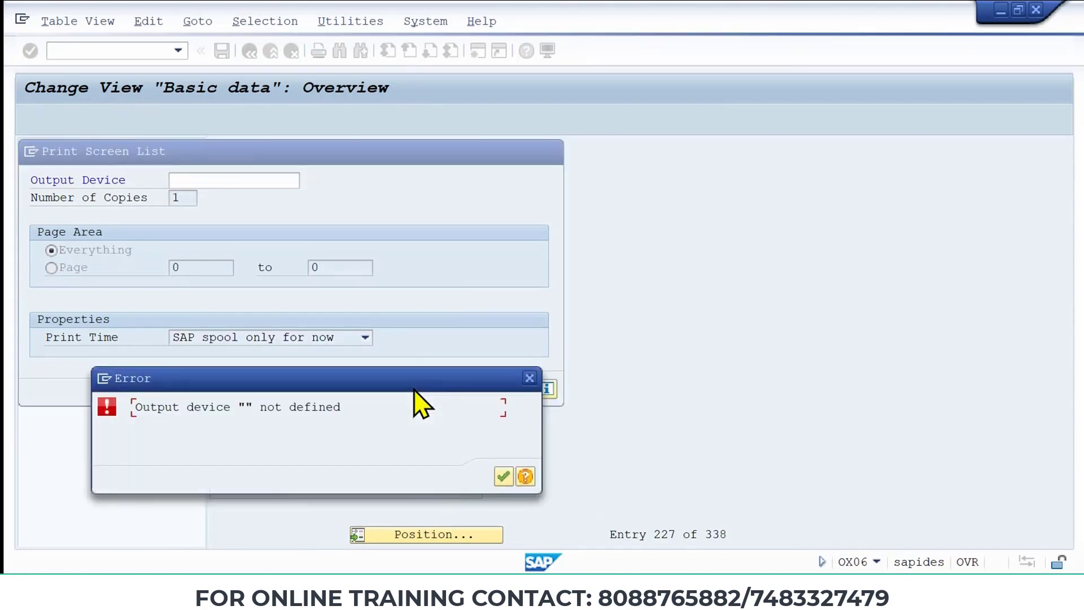
left_click(505, 479)
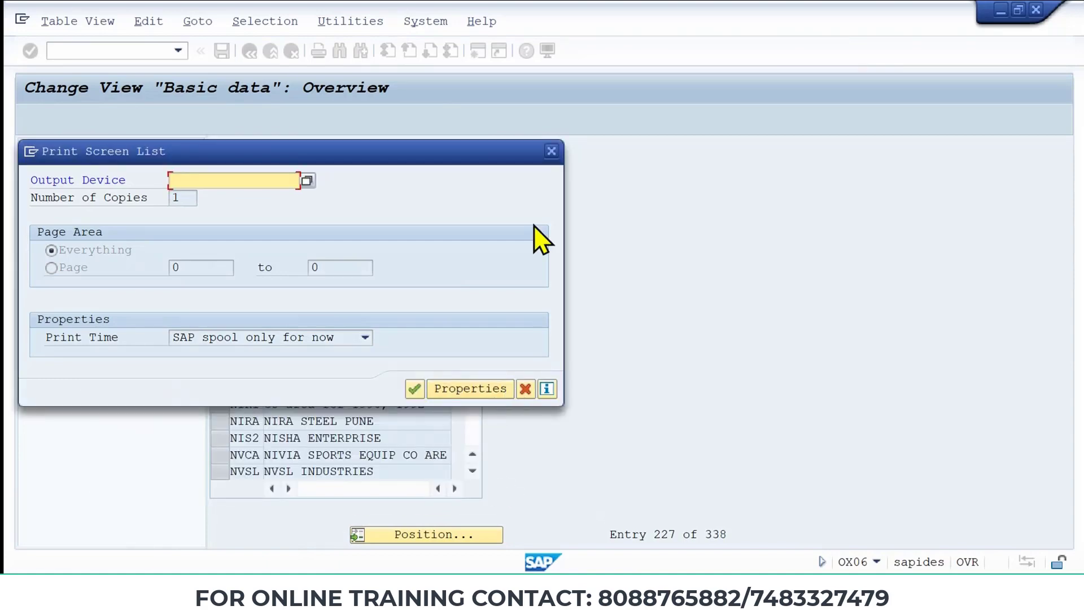
left_click(551, 151)
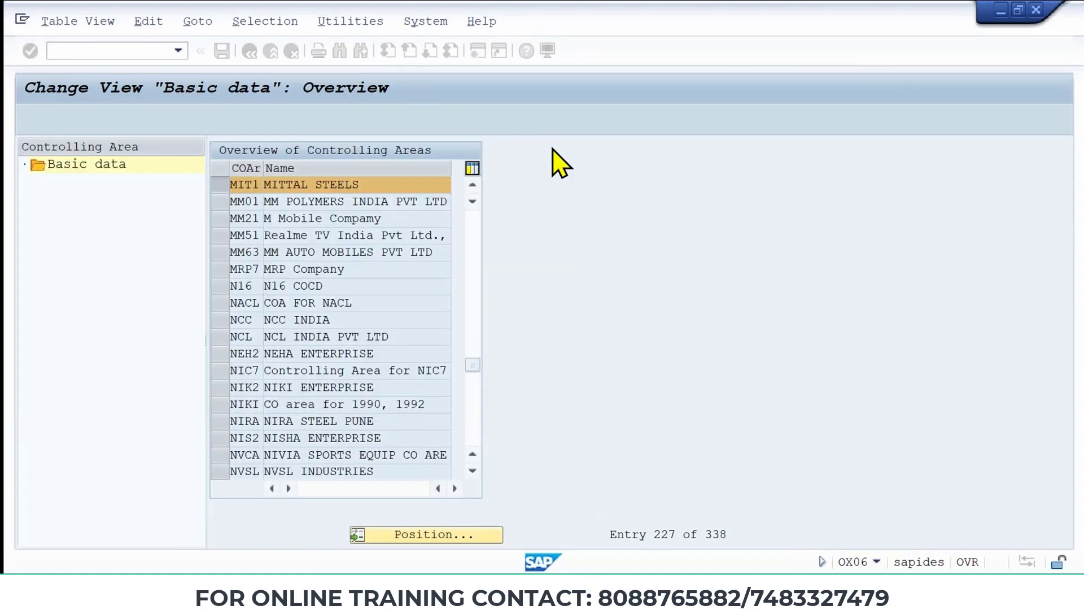
Start a new controlling area entry and check the COArea = CCode and assignment choices without picking any
left_click(220, 185)
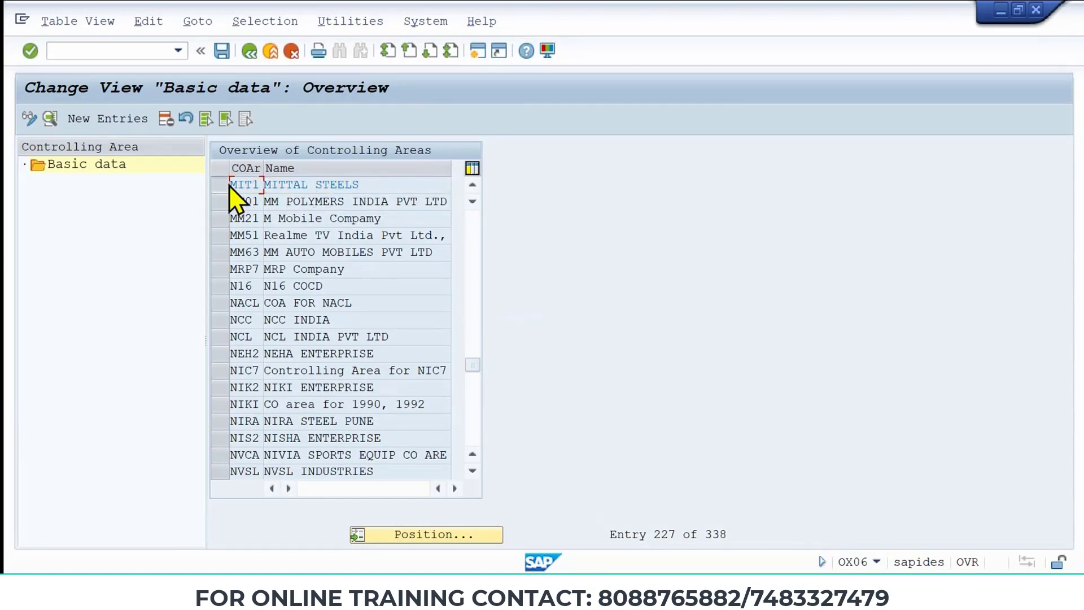
left_click(229, 185)
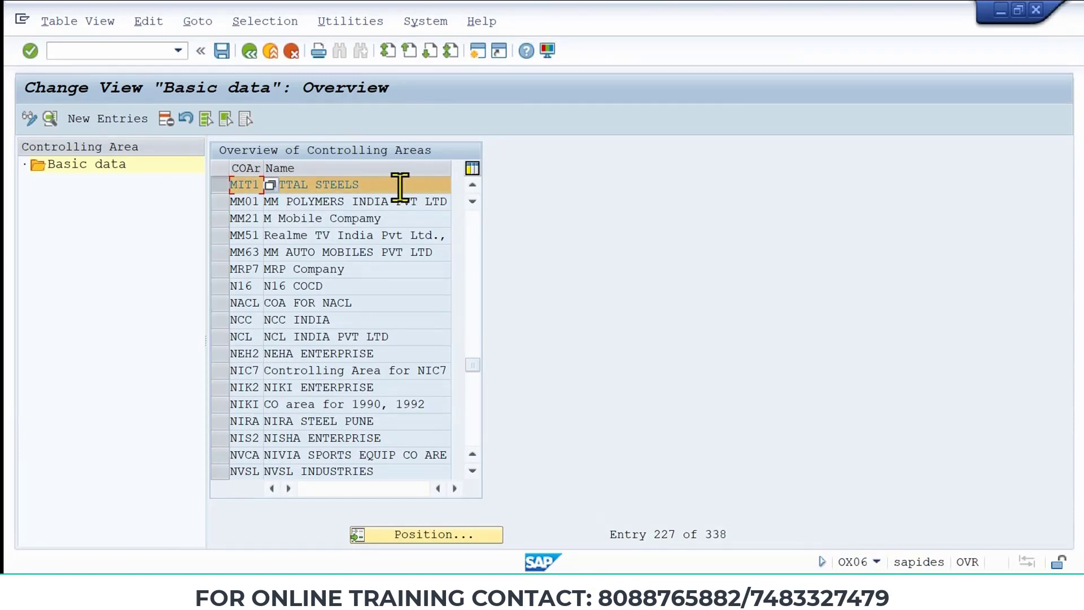
left_click(116, 118)
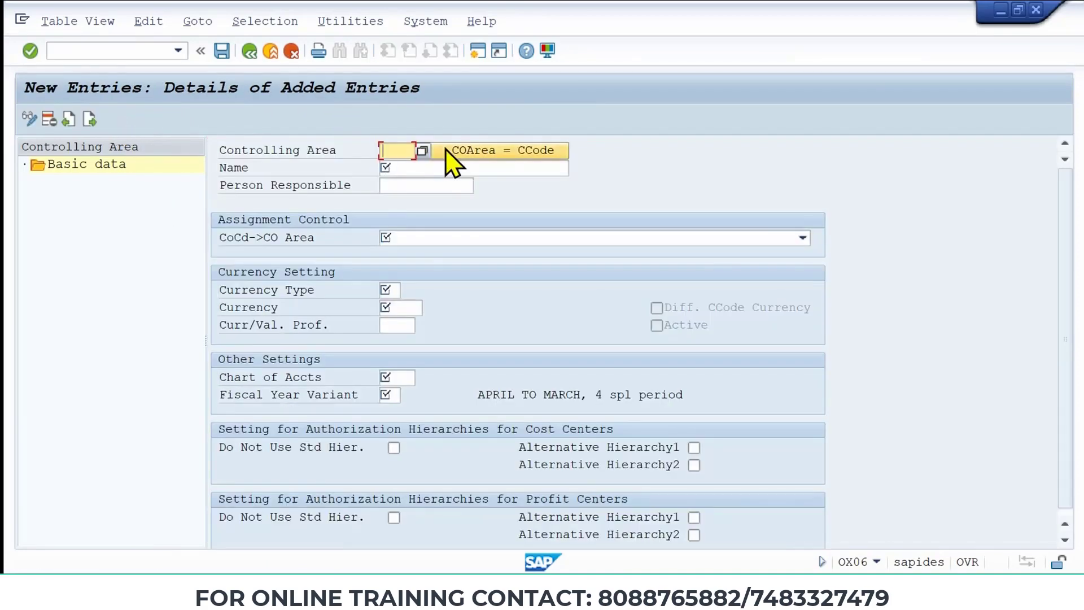
left_click(485, 149)
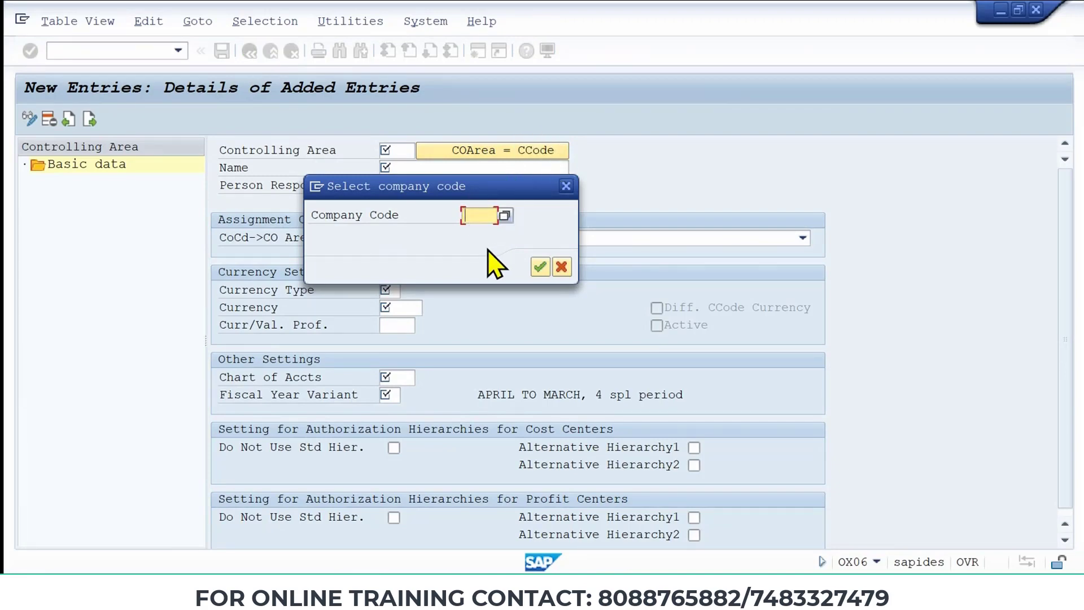
left_click(565, 184)
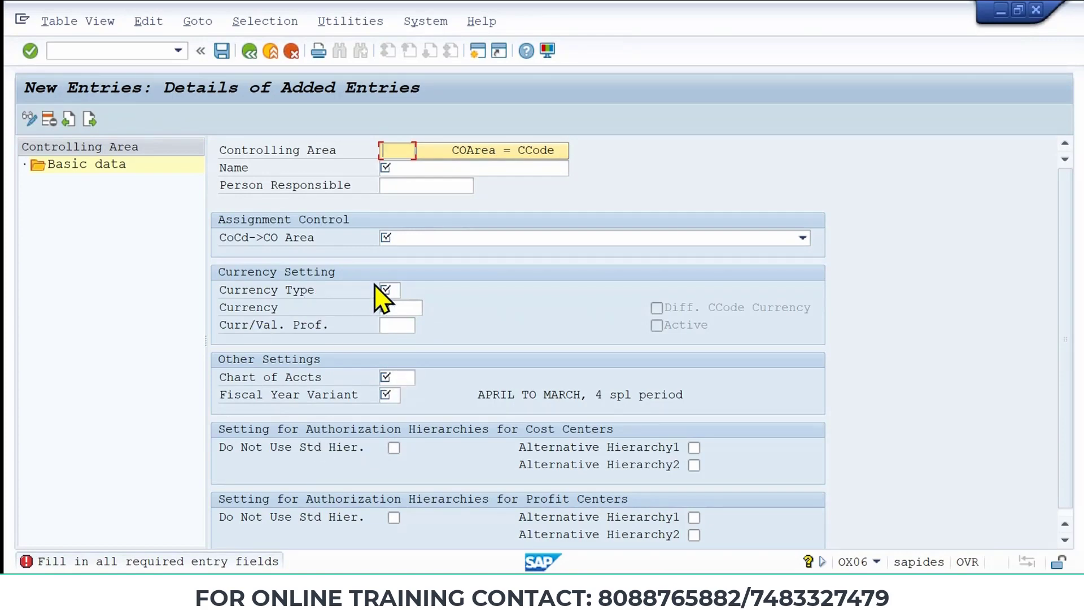
left_click(428, 242)
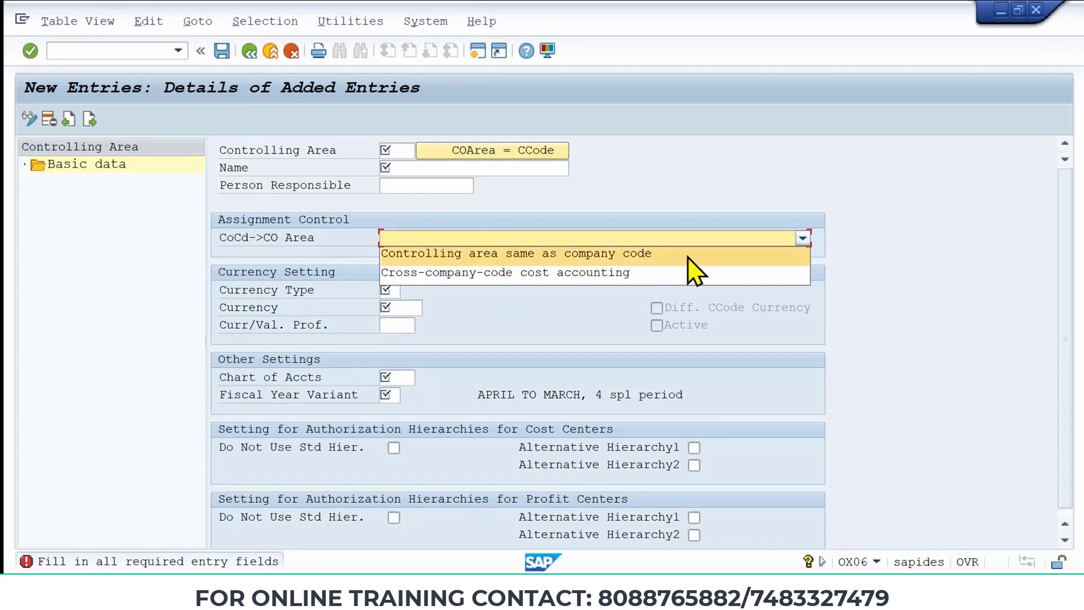
left_click(266, 52)
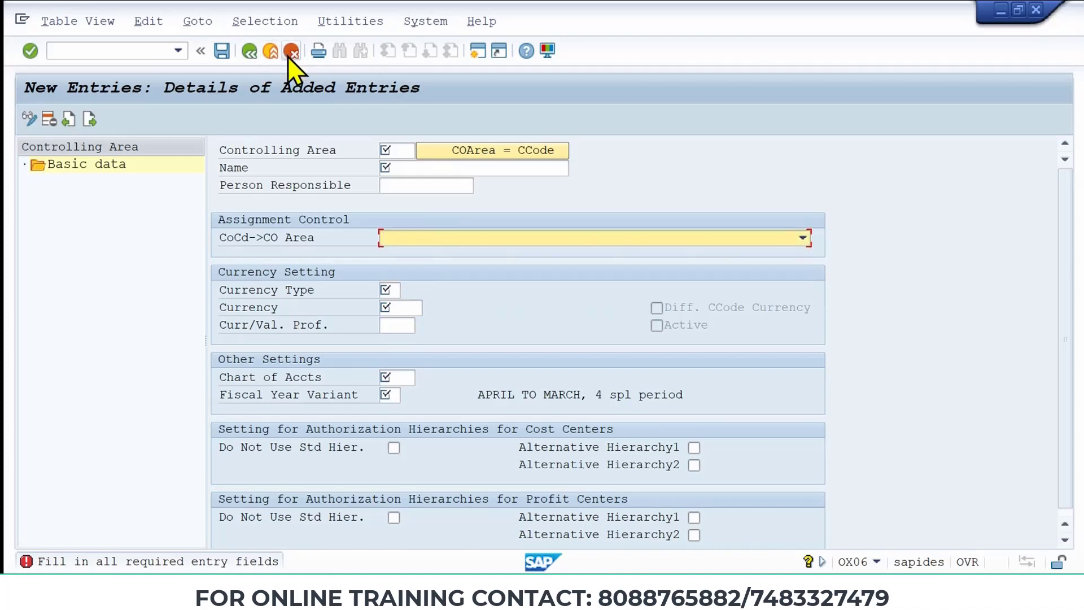
Cancel the unsaved new entry, confirm discarding it, and bring up the Position prompt
left_click(291, 51)
left_click(319, 321)
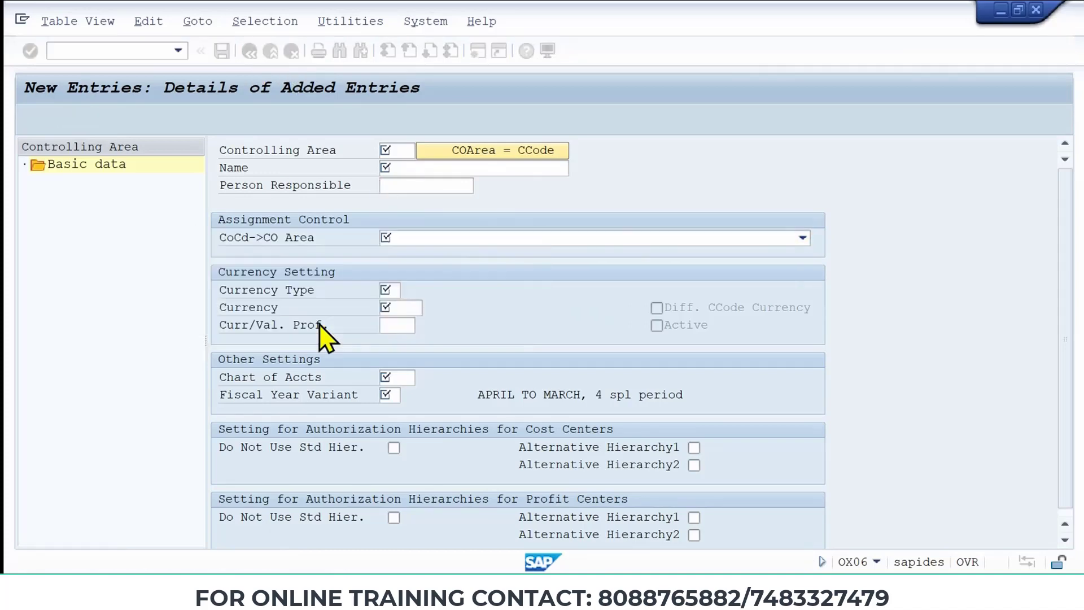
left_click(419, 537)
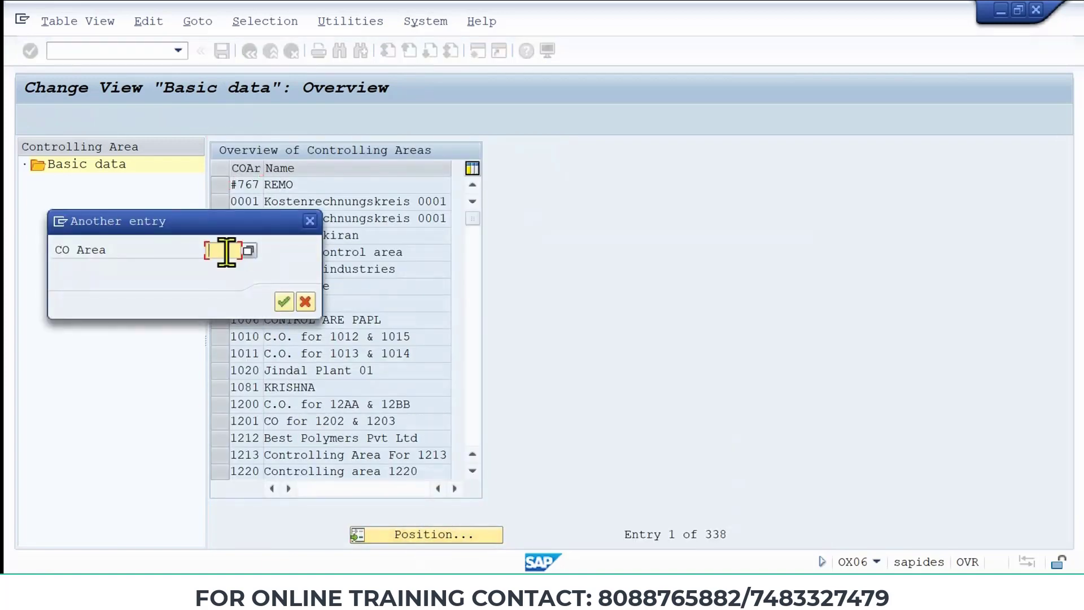
Open the MIT1 MITTAL STEELS details and save them under the customizing request
left_click(226, 250)
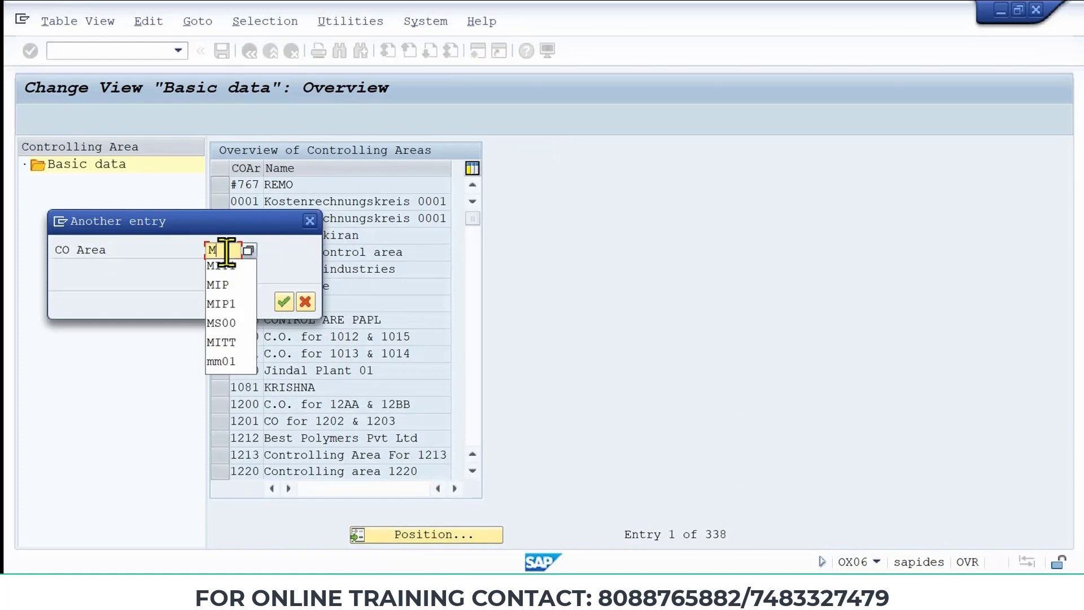
key("Escape")
key("Escape")
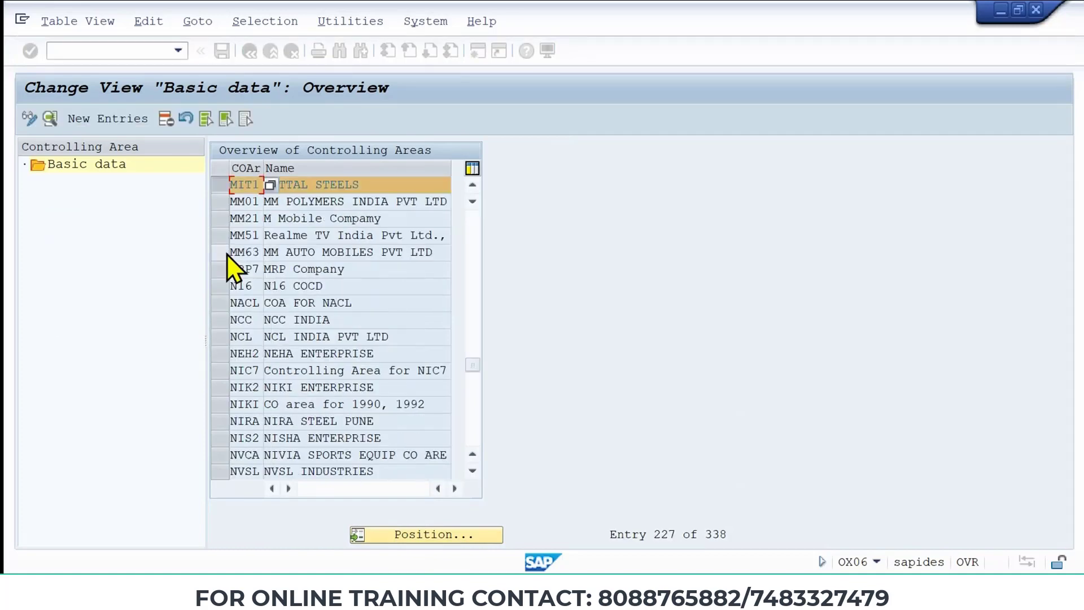
double_click(331, 185)
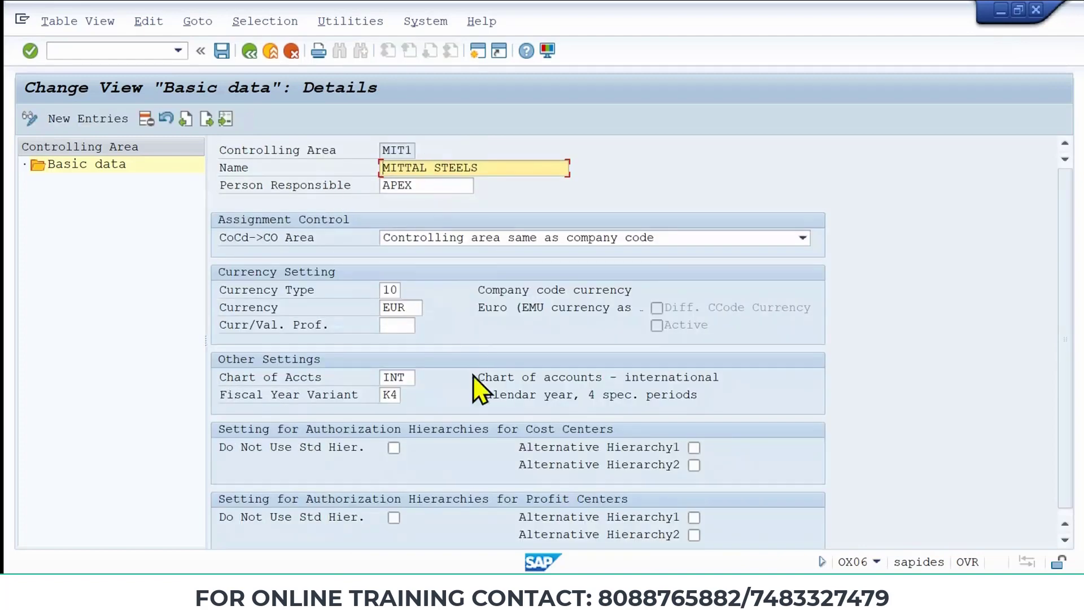
scroll(486, 477, "down", 1)
scroll(492, 488, "up", 1)
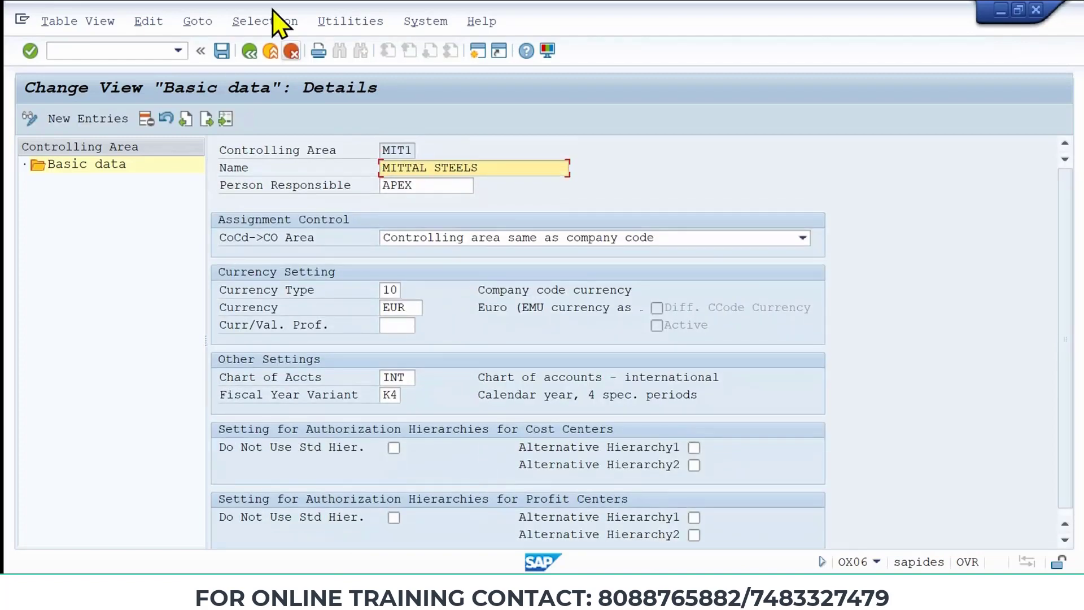
left_click(222, 50)
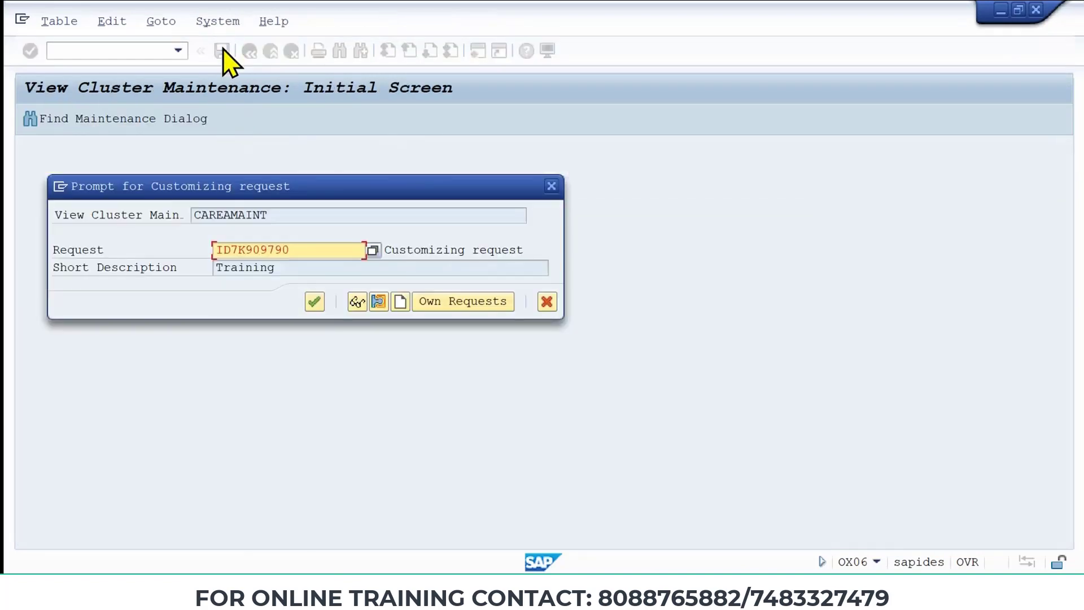
left_click(314, 302)
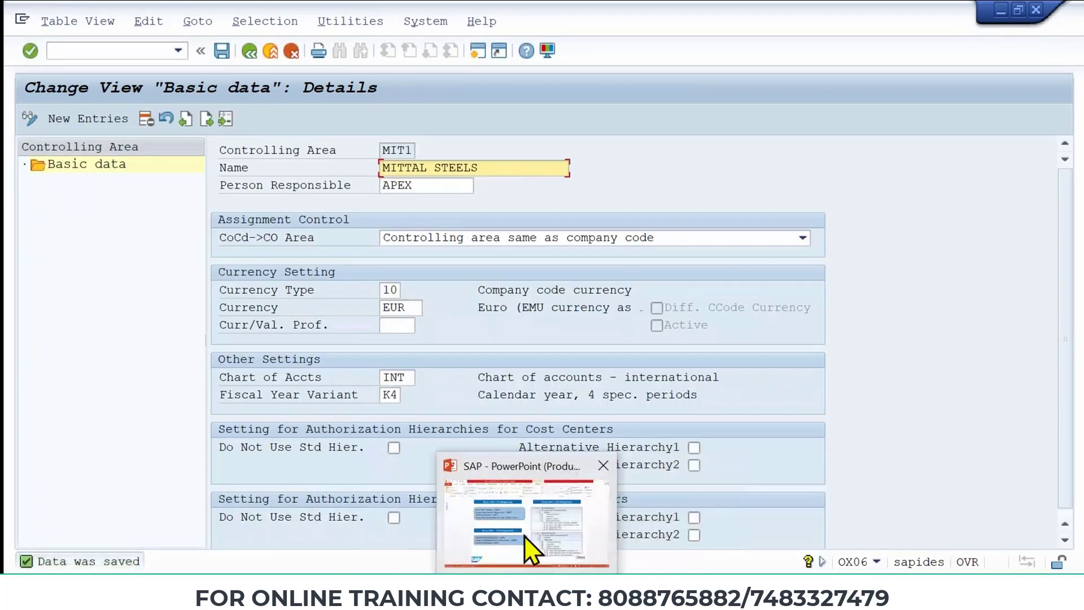
Check the OKKP code on the training slide, then run /NOKKP in SAP
left_click(524, 536)
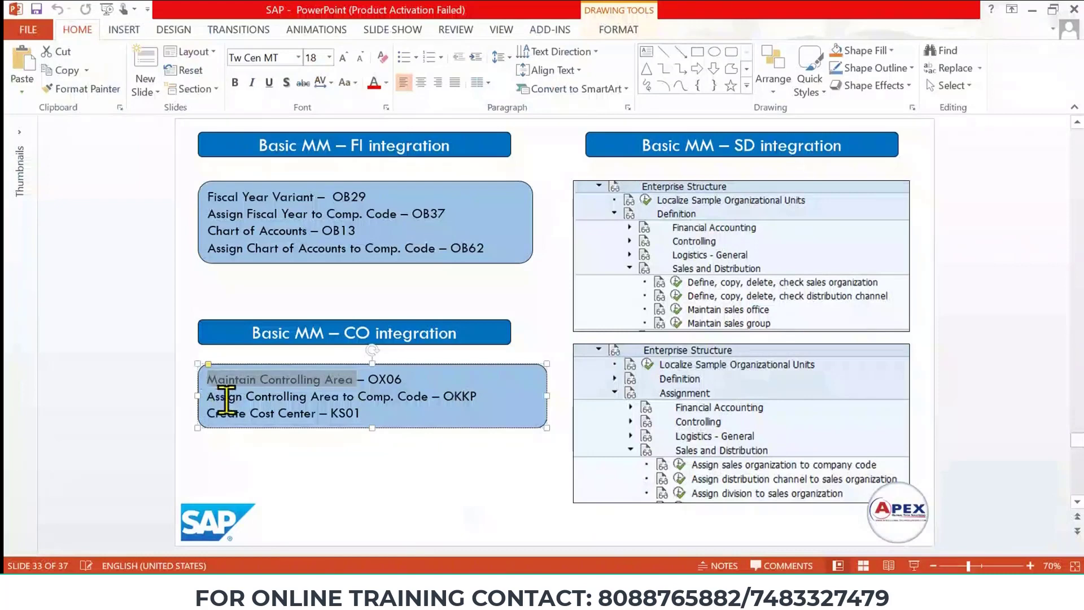
left_click_drag(440, 397, 477, 396)
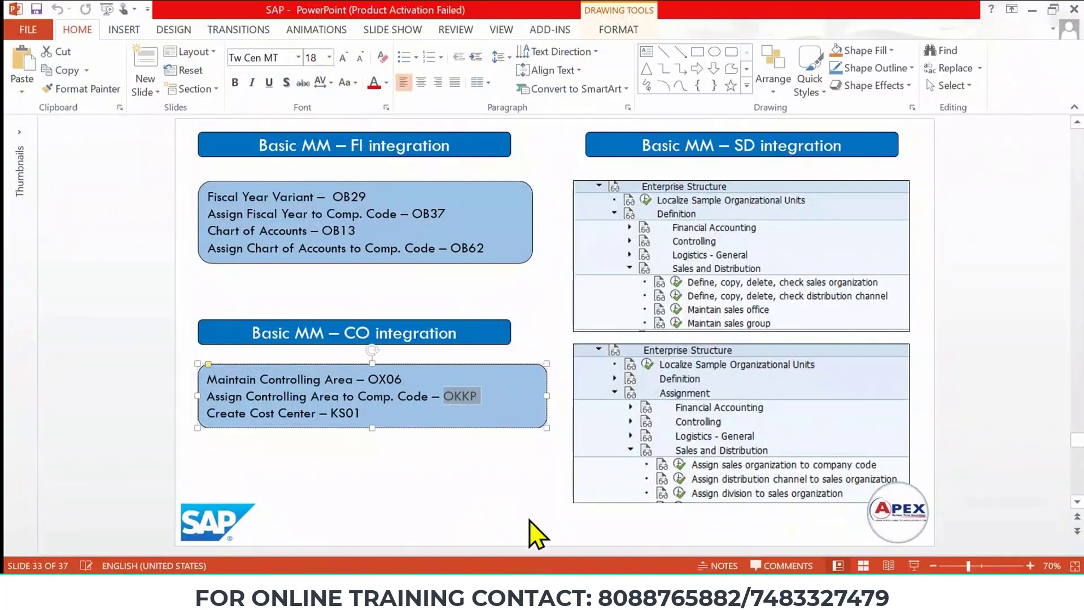
mouse_move(577, 590)
left_click(564, 543)
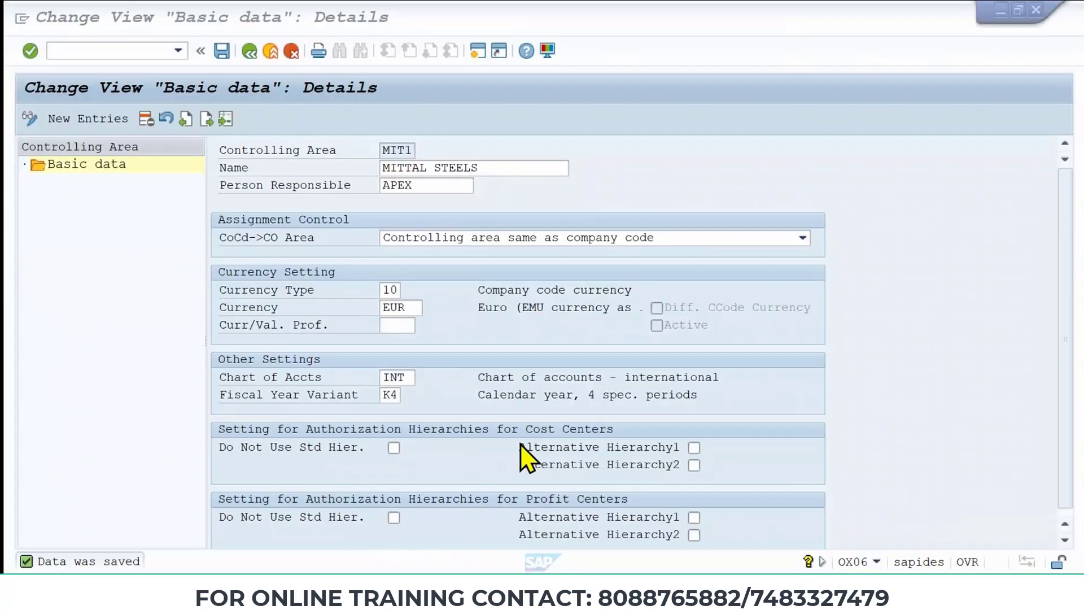
left_click(152, 50)
type("/")
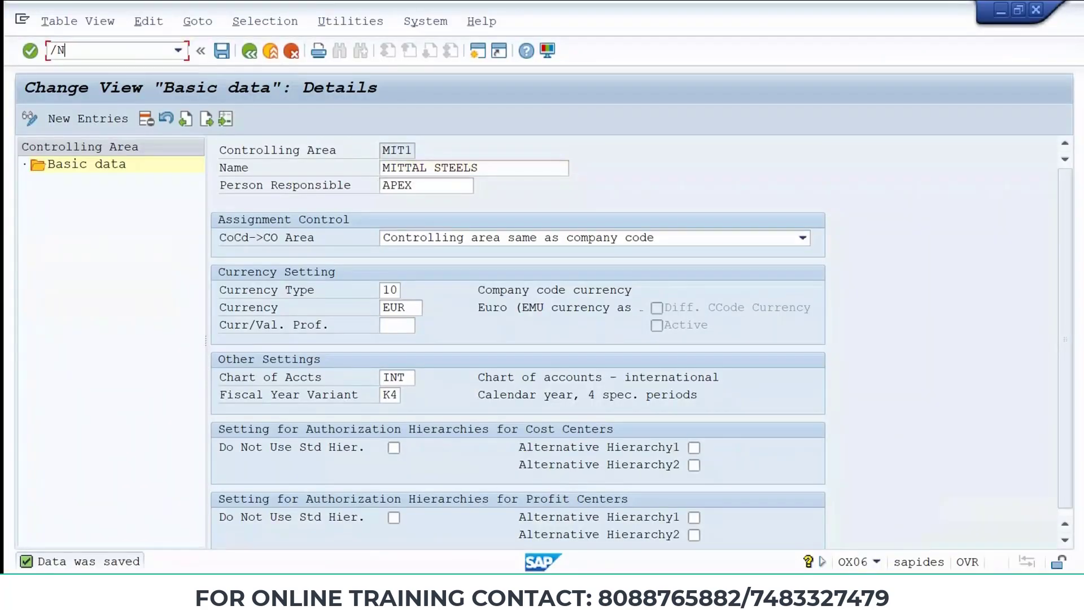
type("NOKKP")
key("Return")
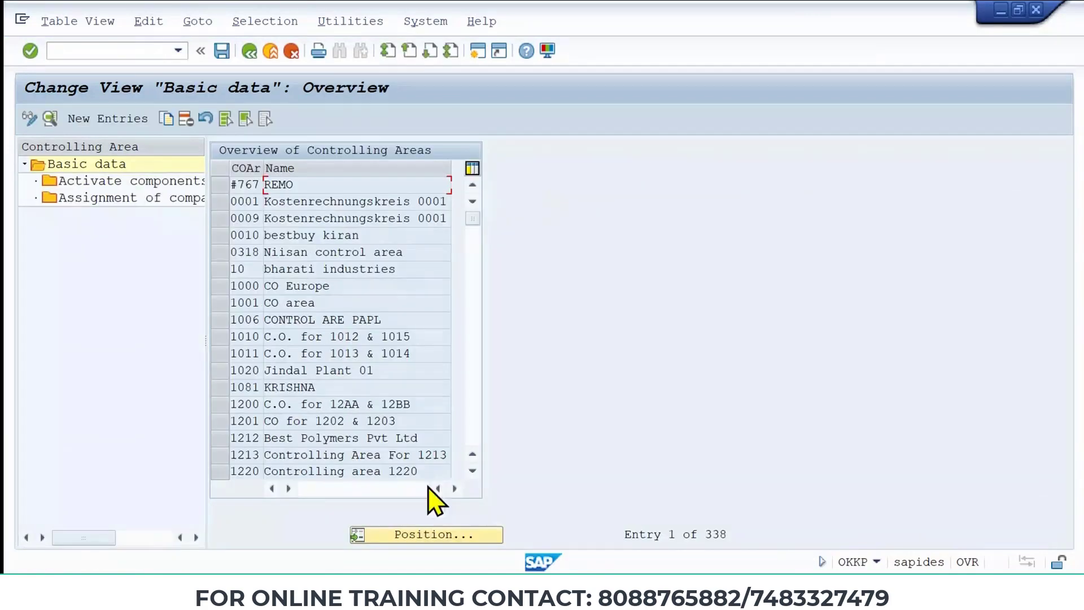
Position the OKKP list at MIT1 from the entry history and select the MIT1 MITTAL STEELS row
left_click(408, 535)
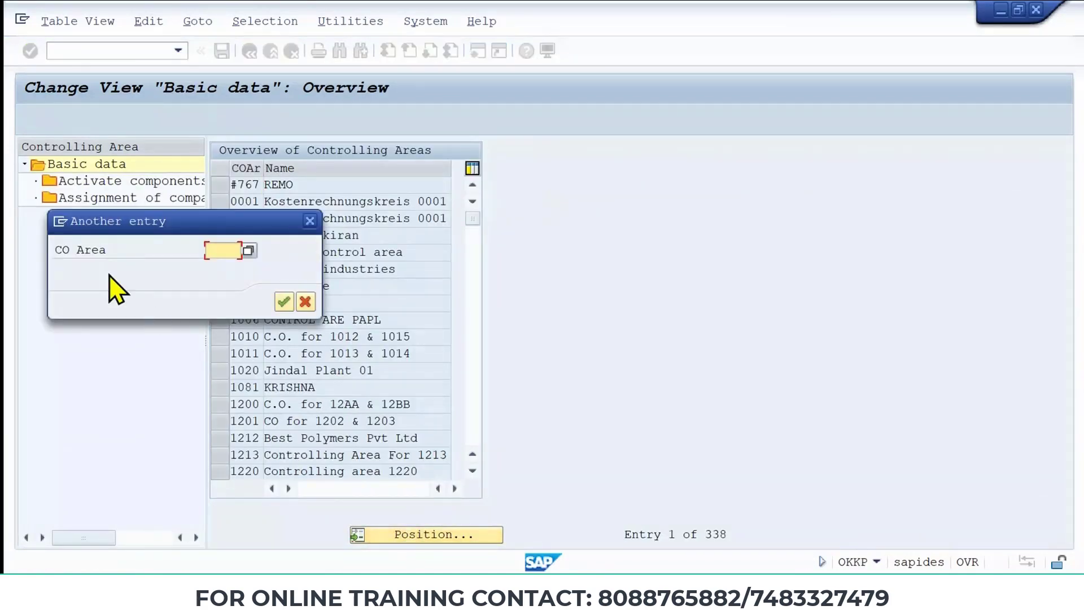
type("M")
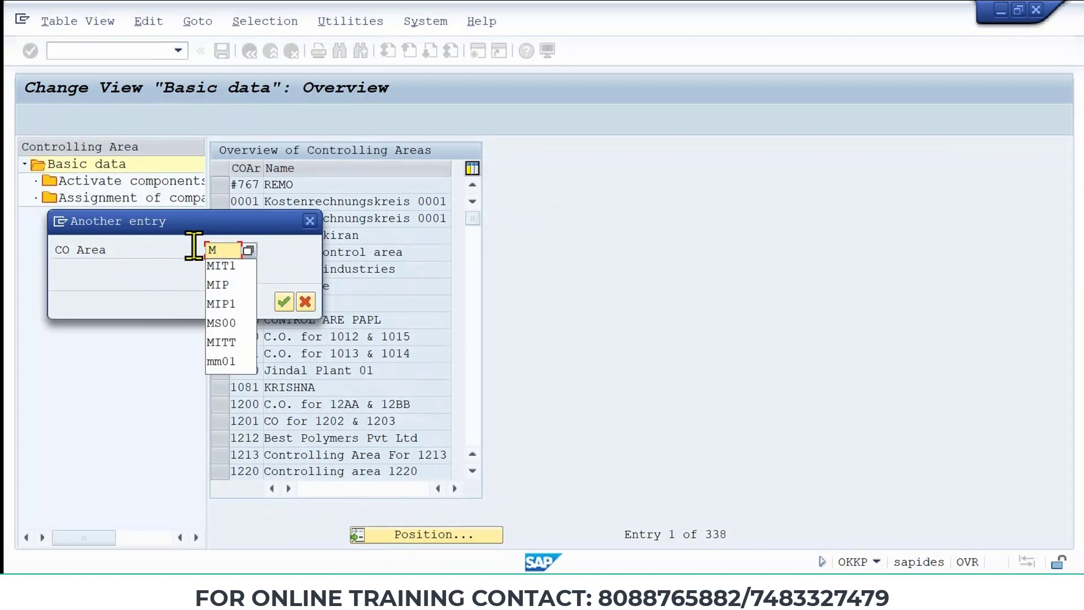
key("Down")
key("Return")
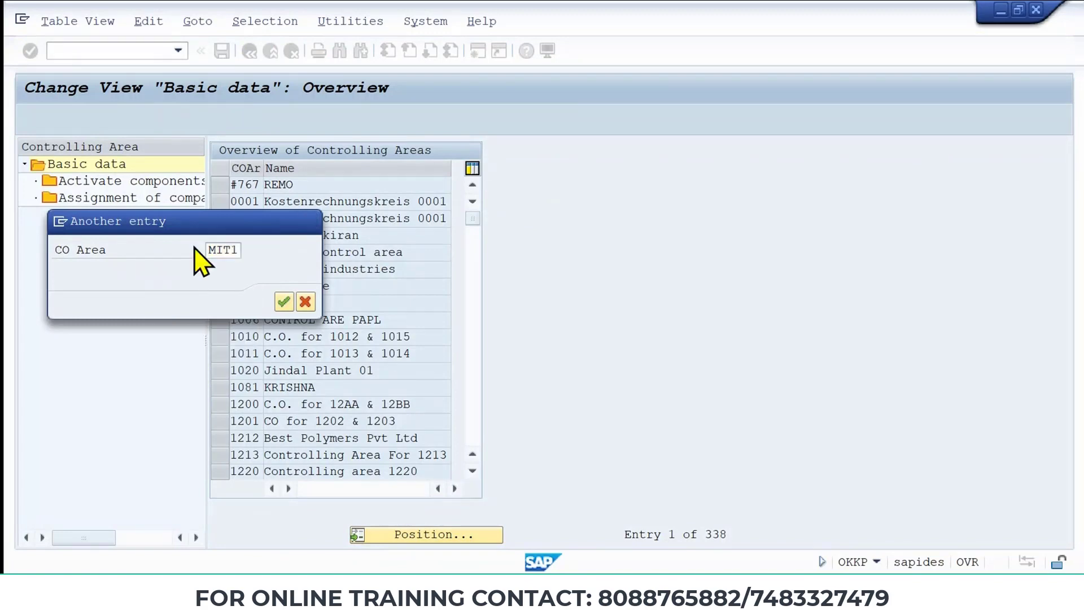
key("Return")
left_click(220, 185)
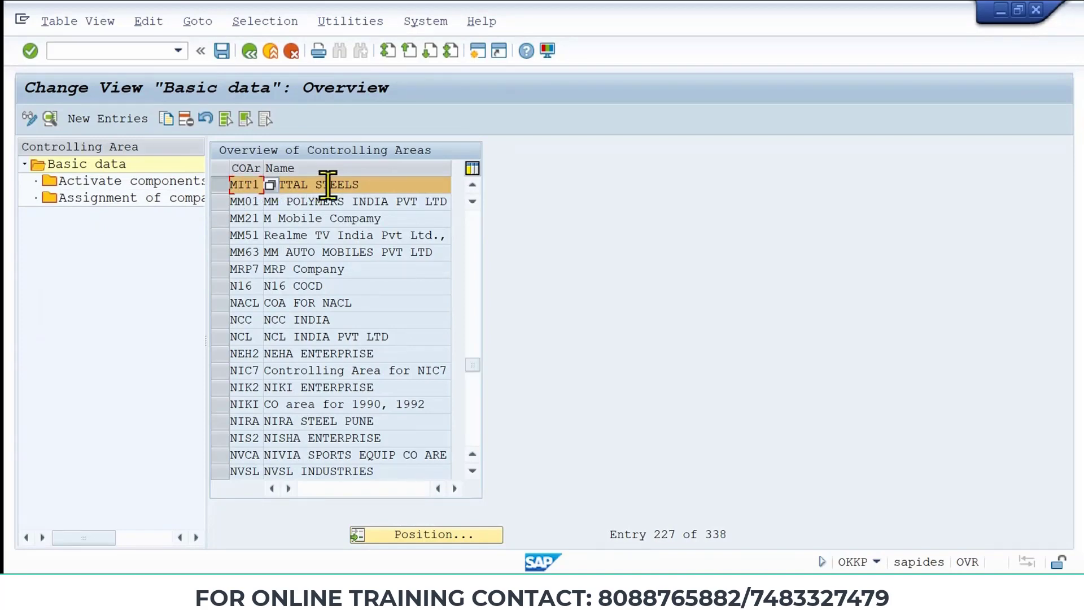
Open MIT1's basic data, keep CoCd->CO Area as 'Controlling area same as company code', and go to CCtr Std. Hierarchy
double_click(296, 184)
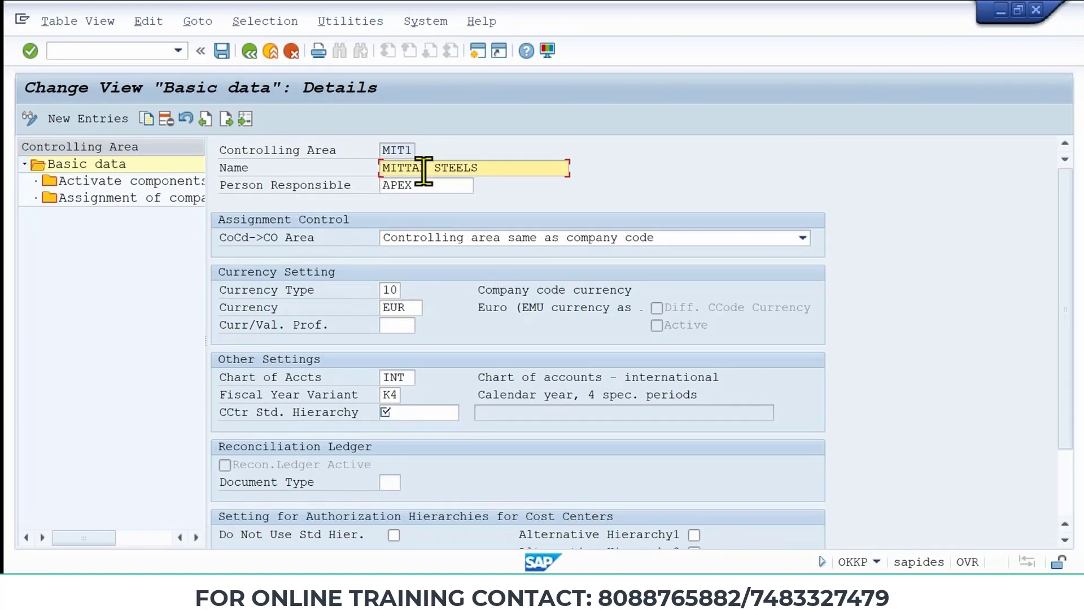
key("Tab")
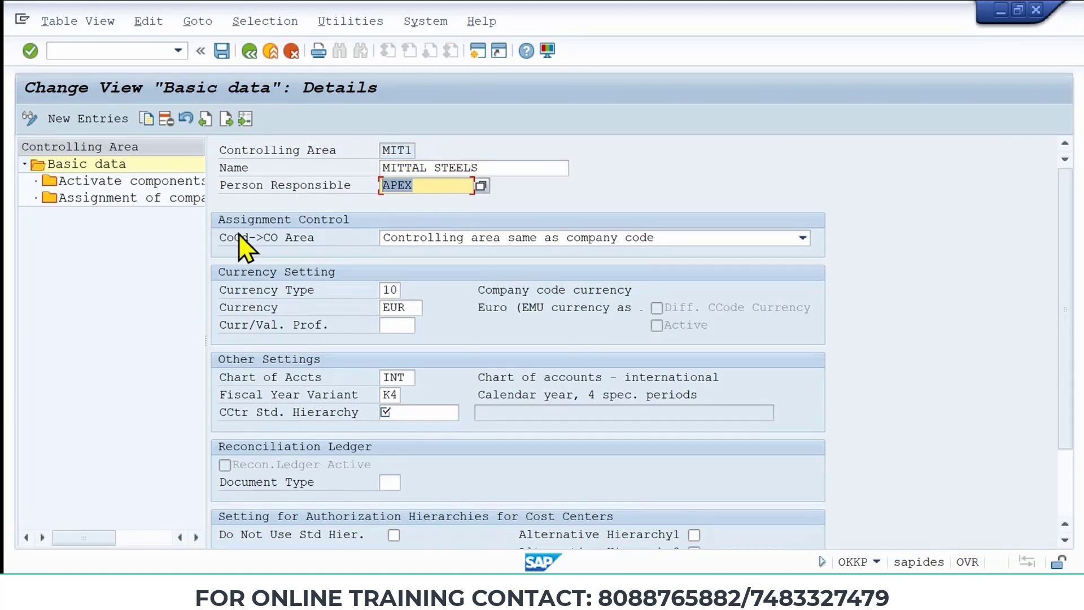
left_click(667, 239)
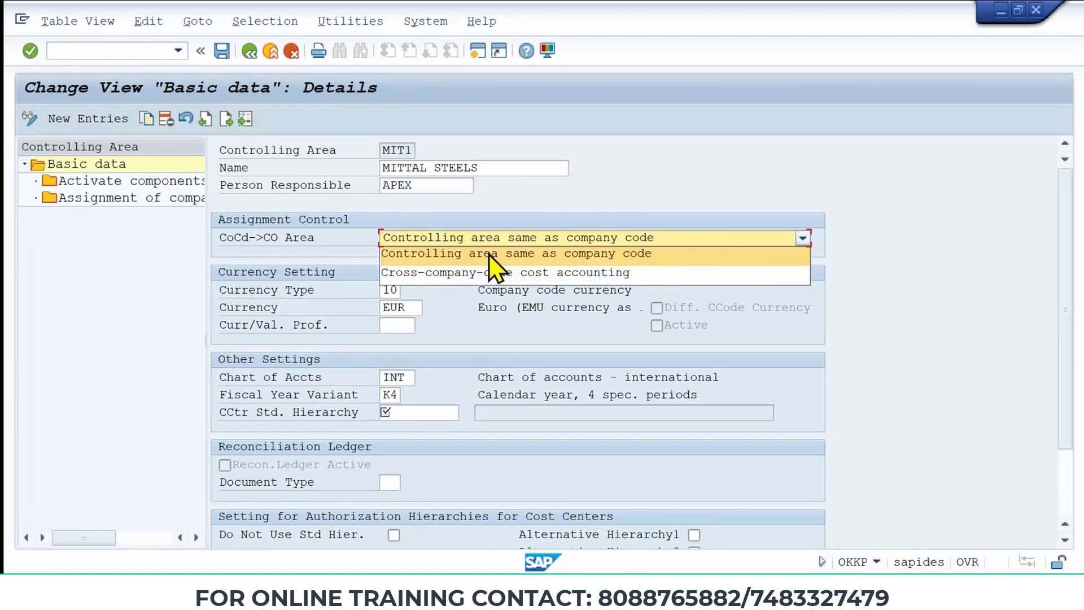
left_click(510, 255)
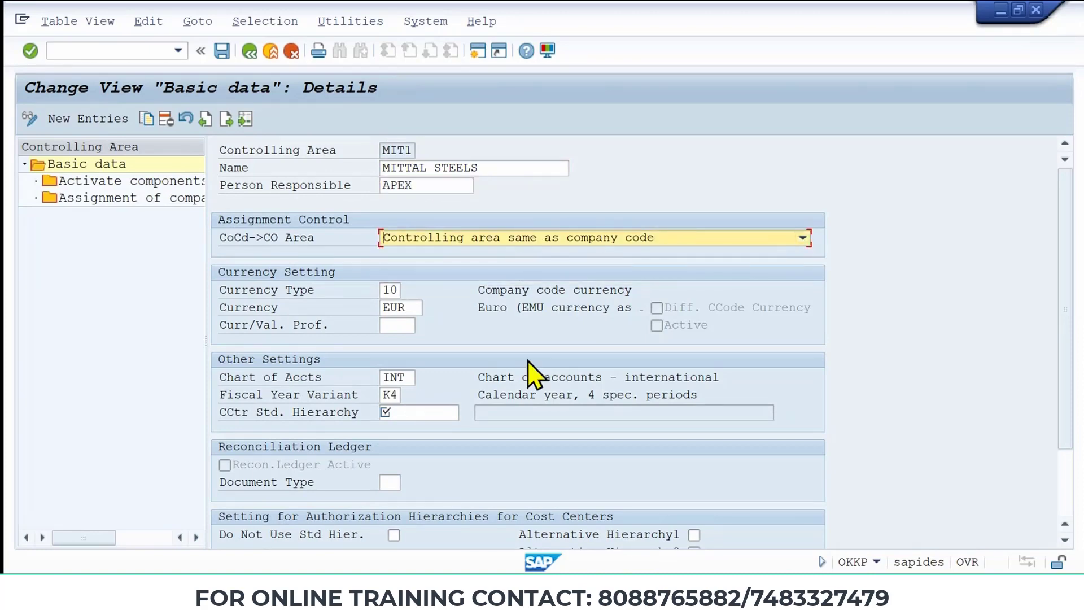
left_click(418, 413)
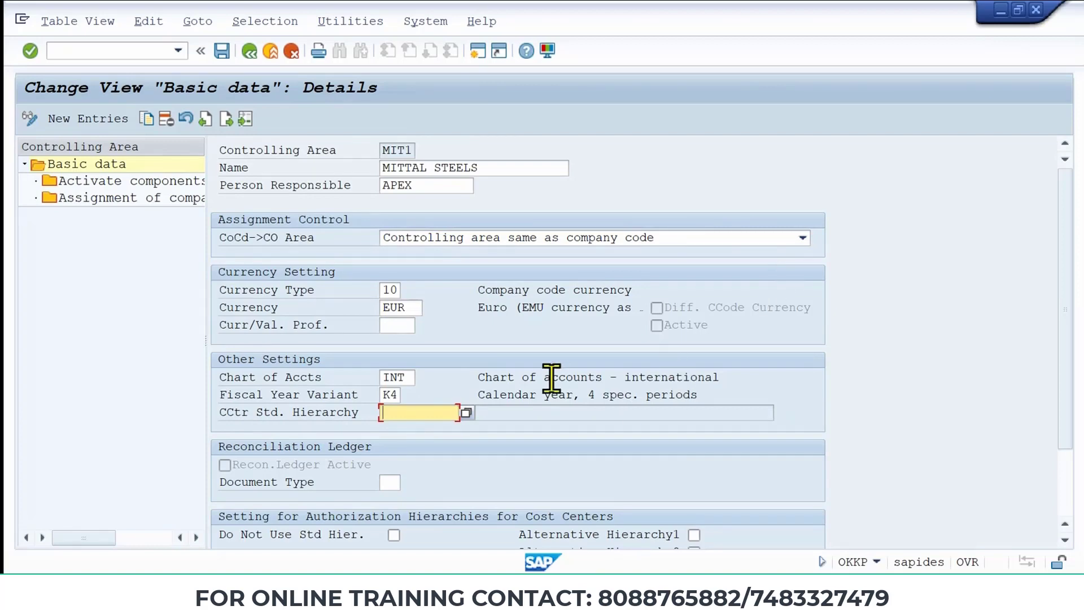
Enter APEX as the cost center standard hierarchy, agree to create it, and save under the customizing request
type("A")
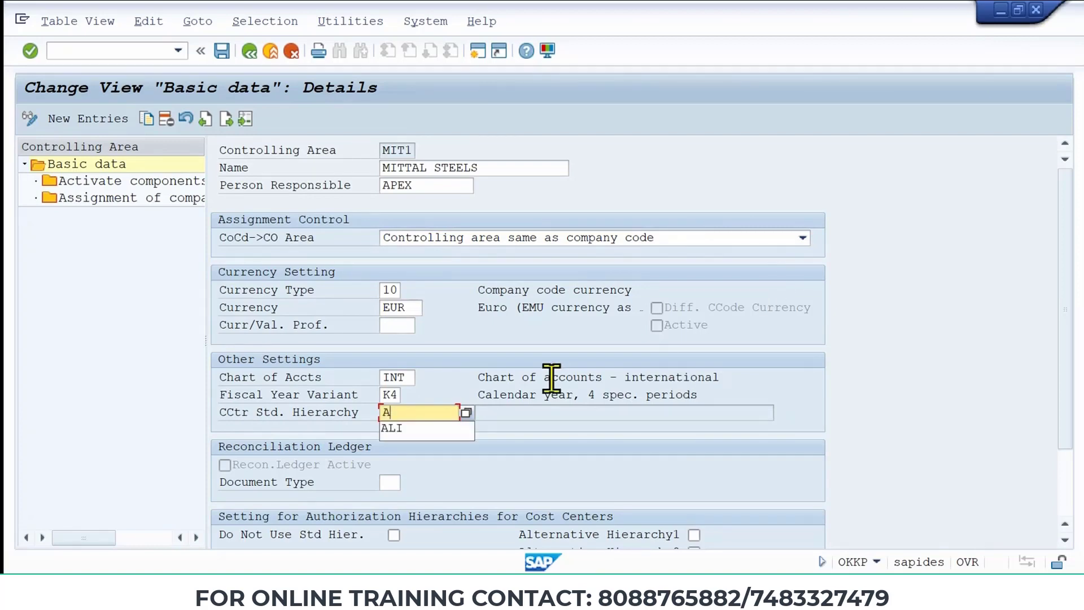
type("PEX")
key("Return")
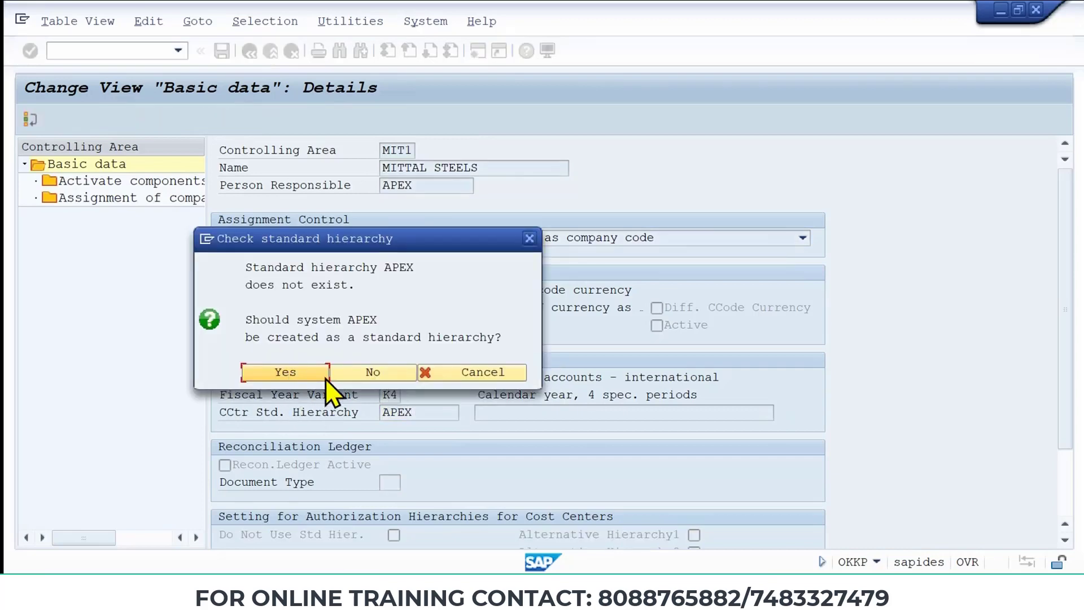
left_click_drag(466, 239, 827, 108)
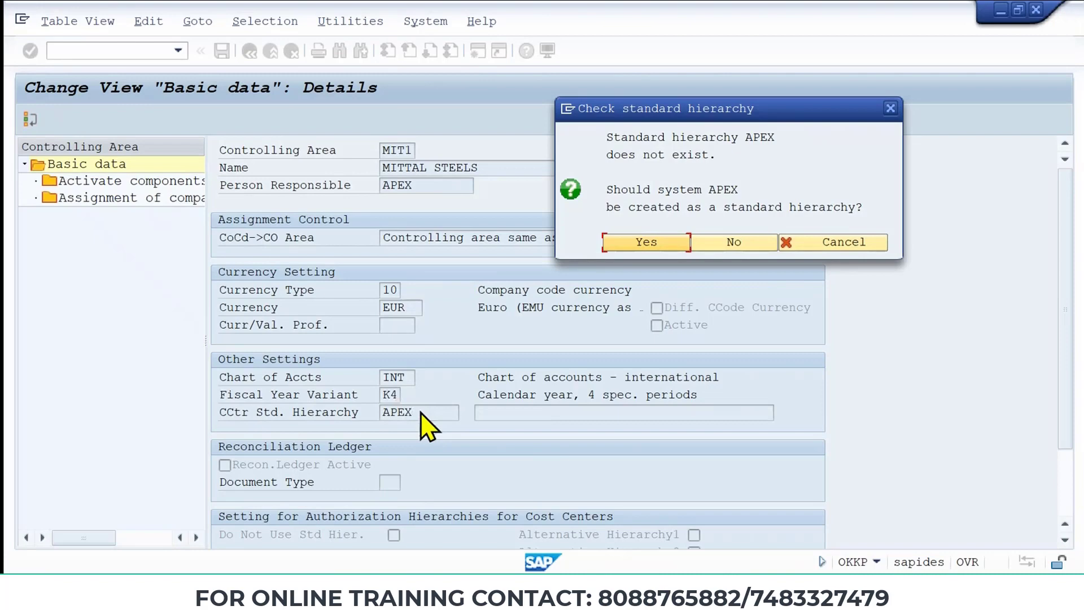
left_click(647, 243)
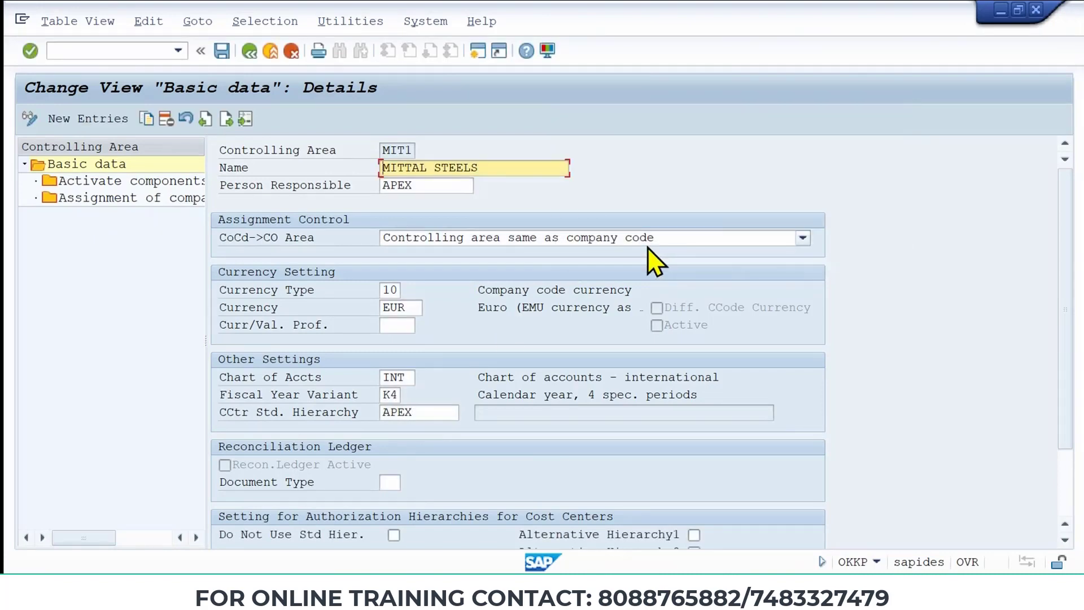
left_click(222, 52)
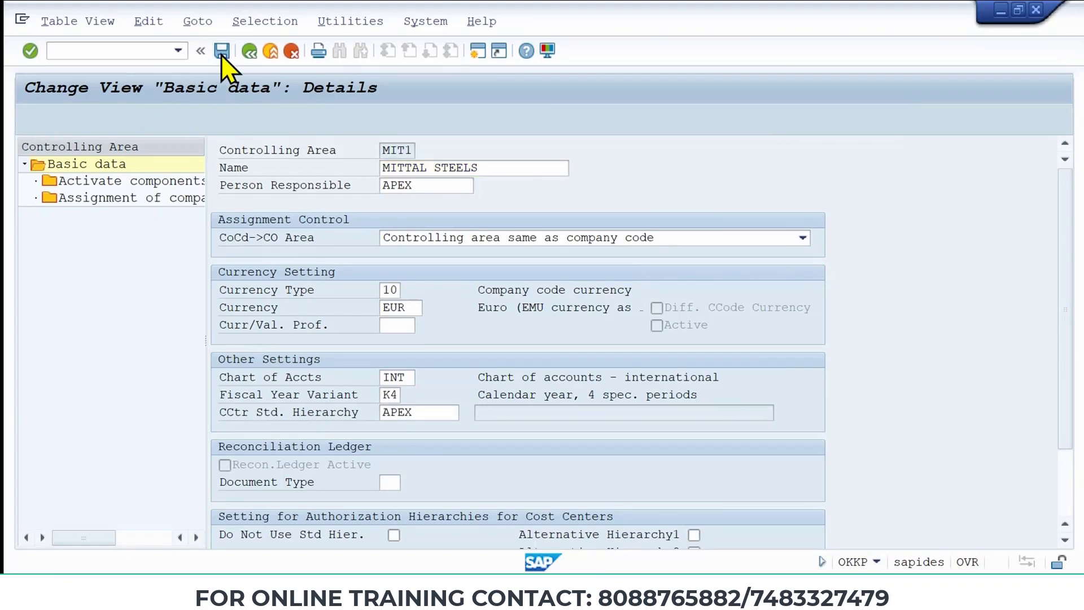
left_click(277, 373)
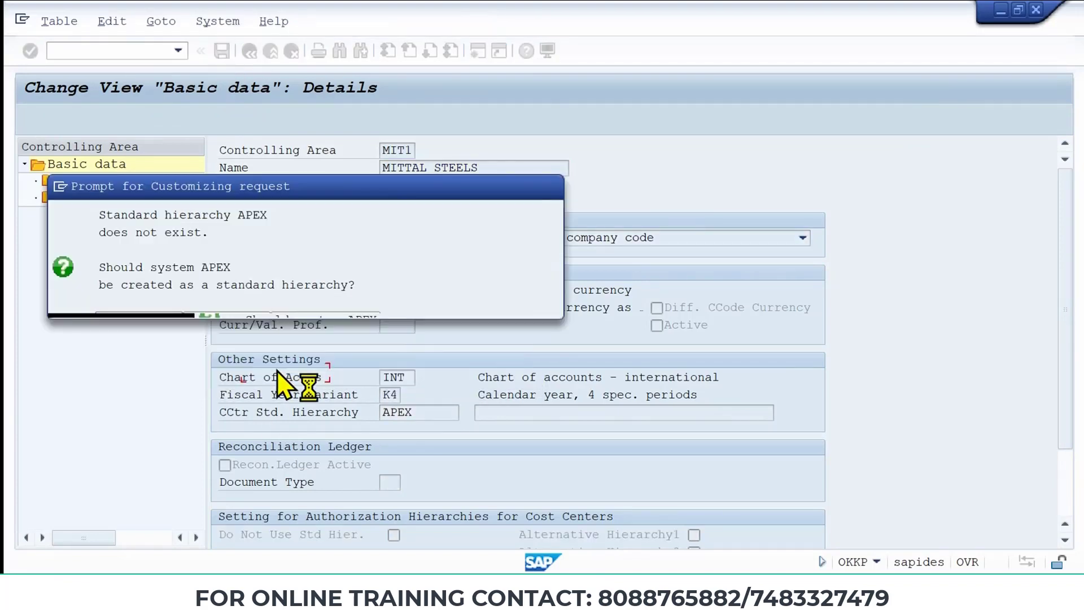
left_click(310, 300)
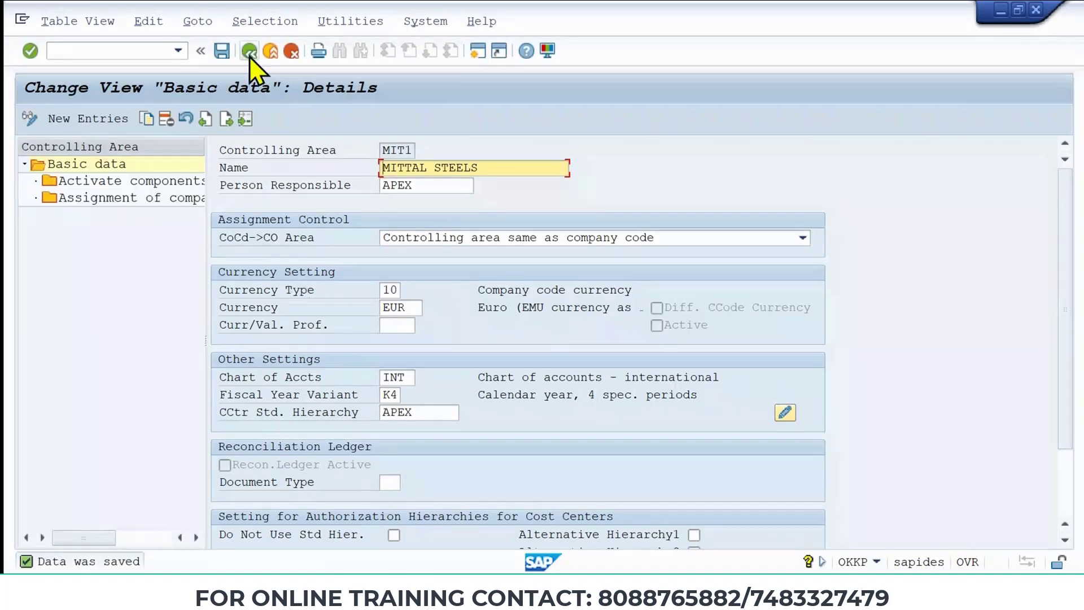
double_click(131, 201)
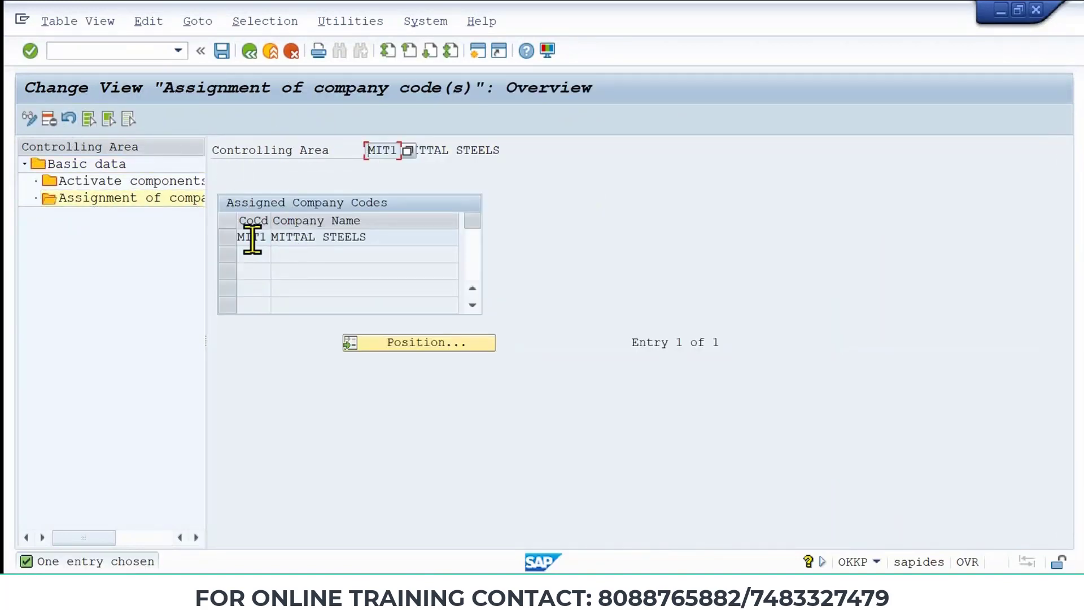
left_click(226, 240)
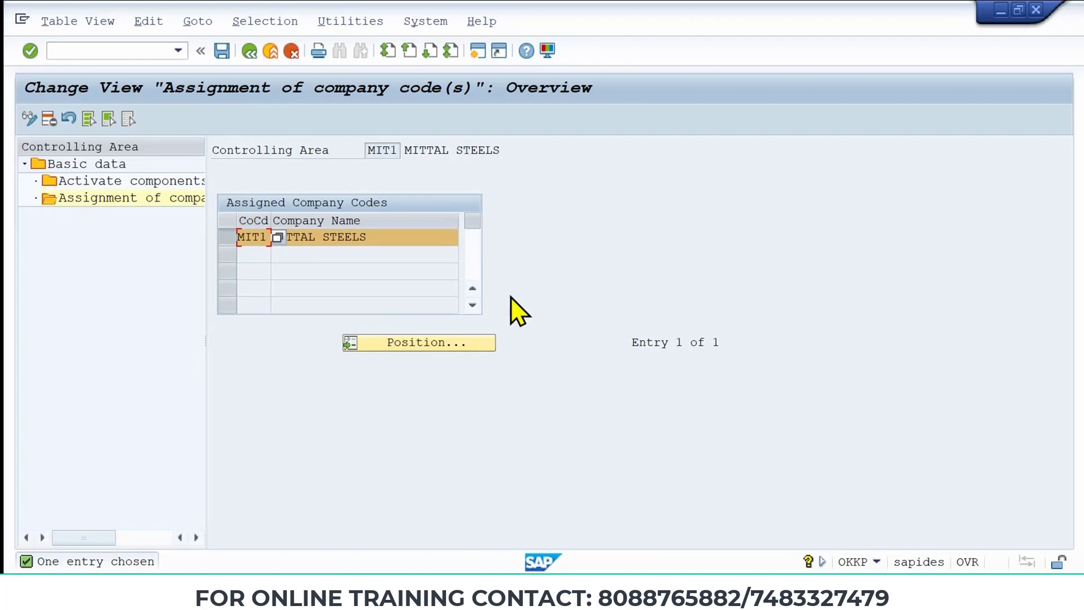
left_click(249, 52)
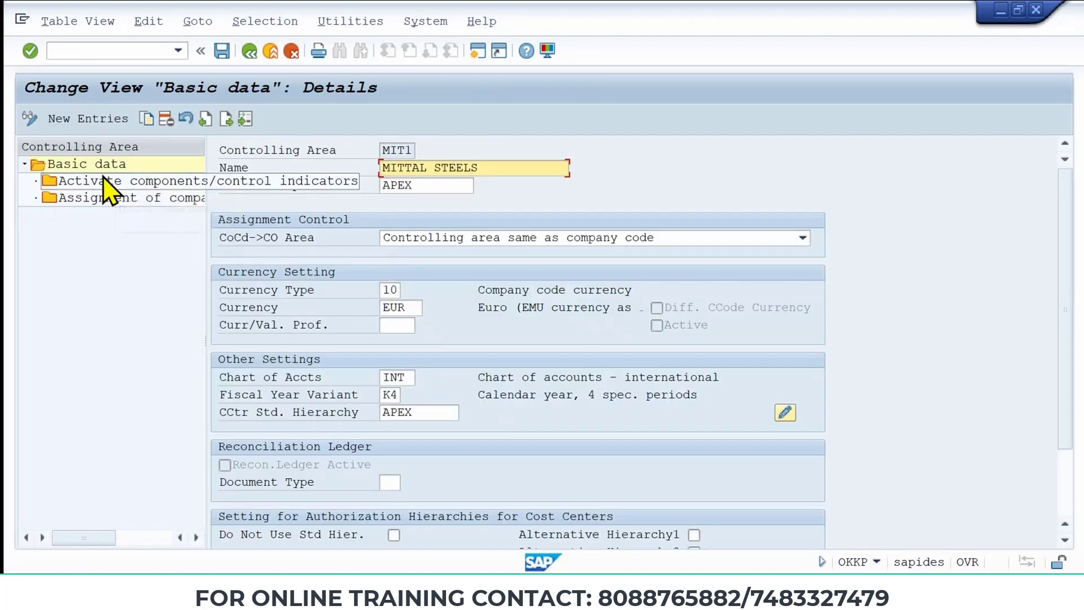
Set Cost Centers, Order Management and Commitment Management active, Activity-Based Costing not active, and save
left_click(144, 185)
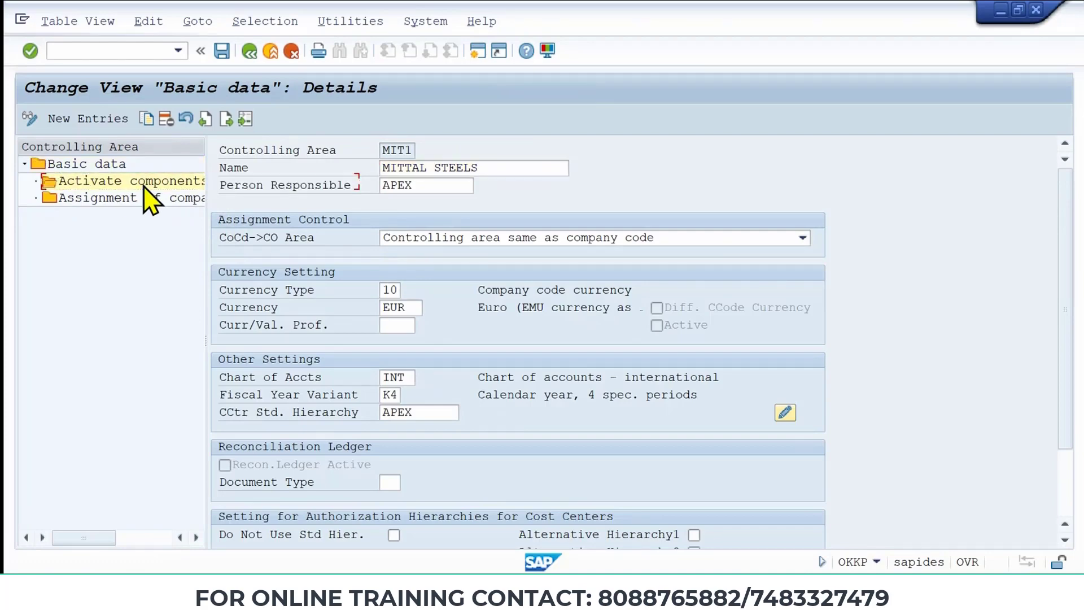
left_click(455, 221)
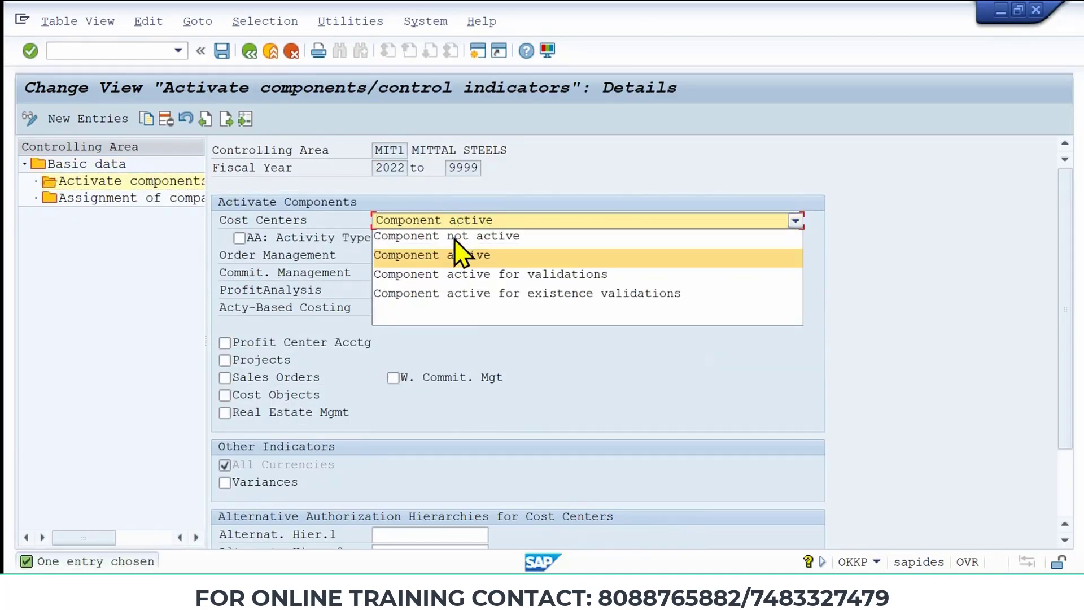
left_click(452, 254)
left_click(448, 260)
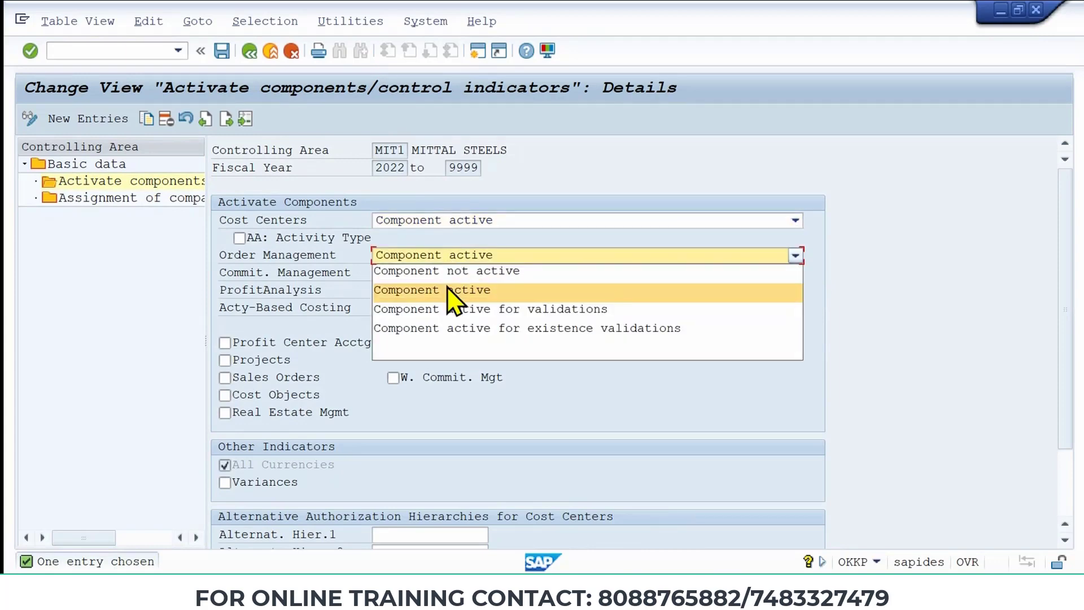
left_click(453, 295)
left_click(451, 272)
left_click(455, 308)
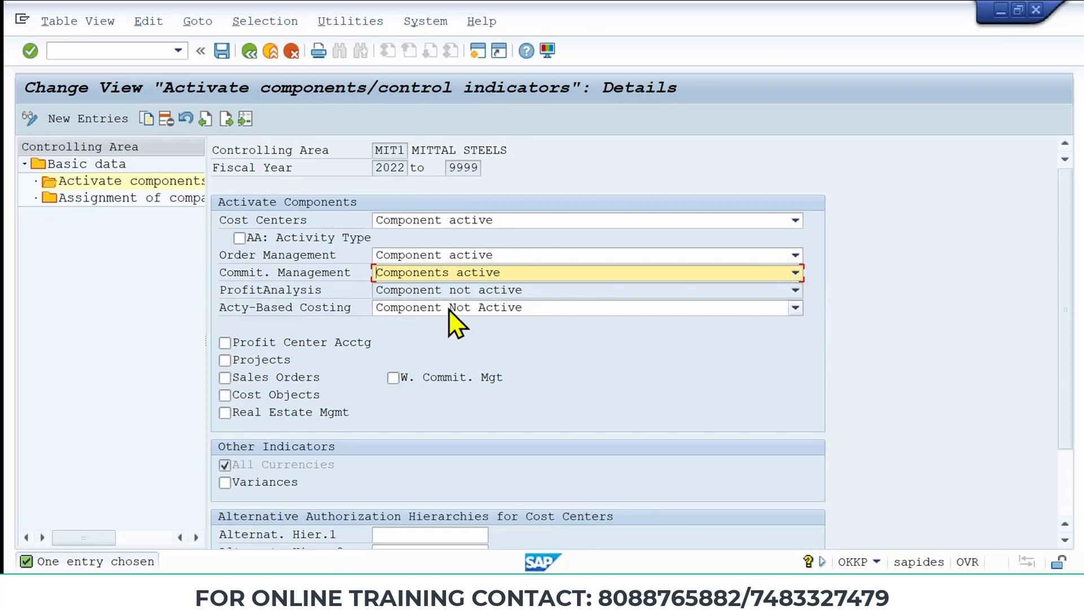
left_click(449, 309)
left_click(458, 323)
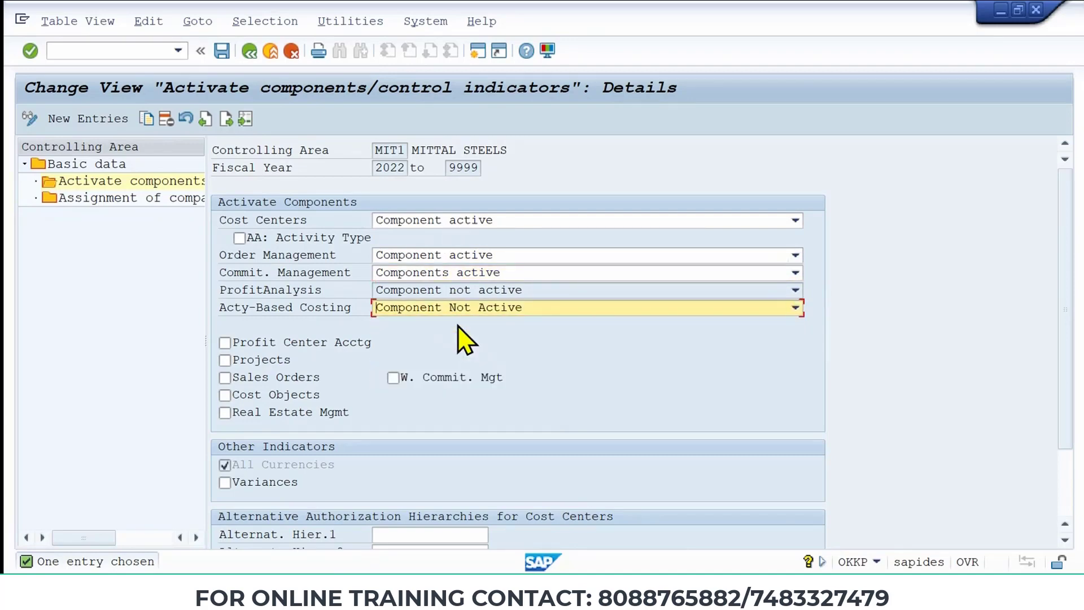
key("Return")
left_click(222, 53)
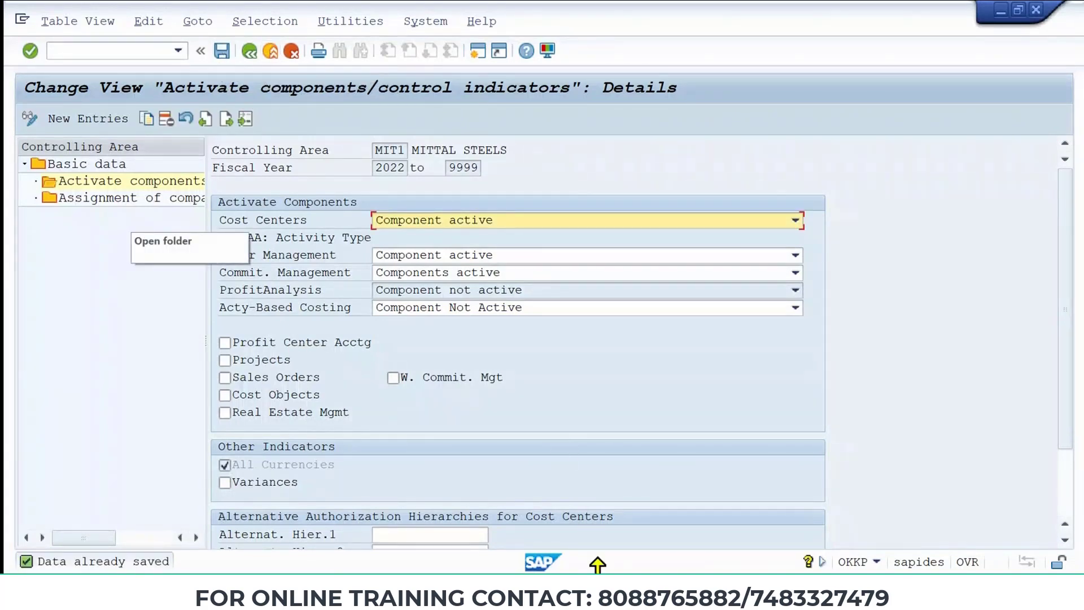
mouse_move(541, 558)
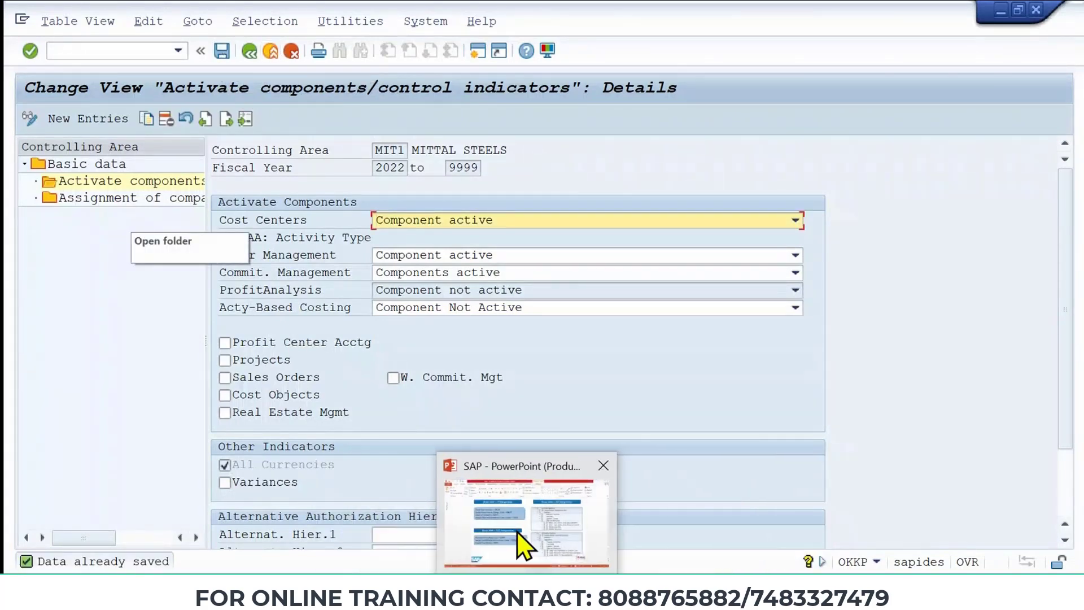
Show PowerPoint slide 33 and highlight its 'Create Cost Center – KS01' line
left_click(515, 544)
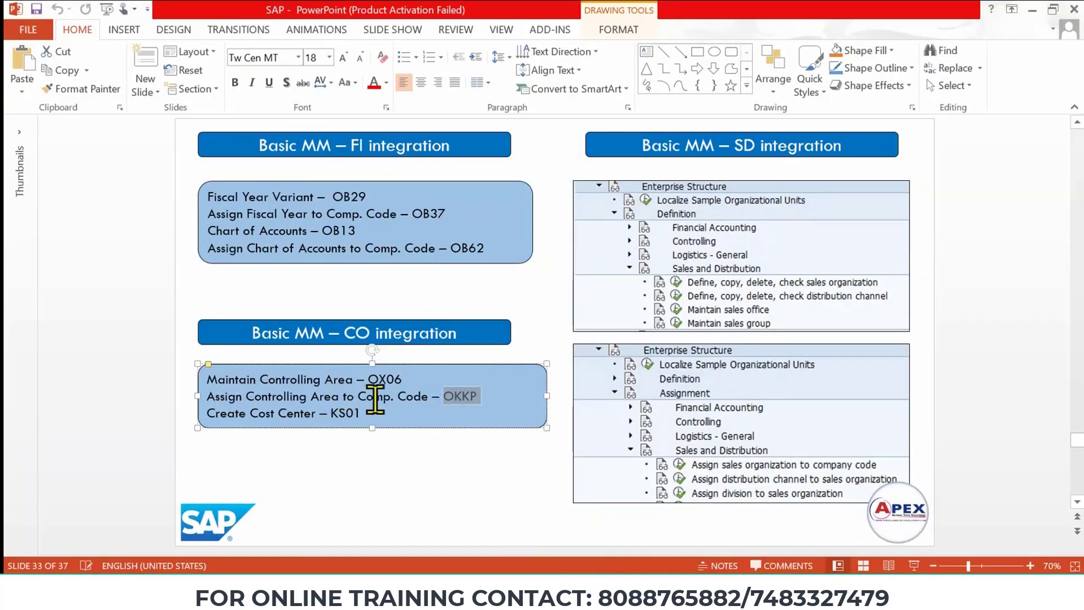
left_click_drag(331, 413, 359, 416)
left_click(362, 414)
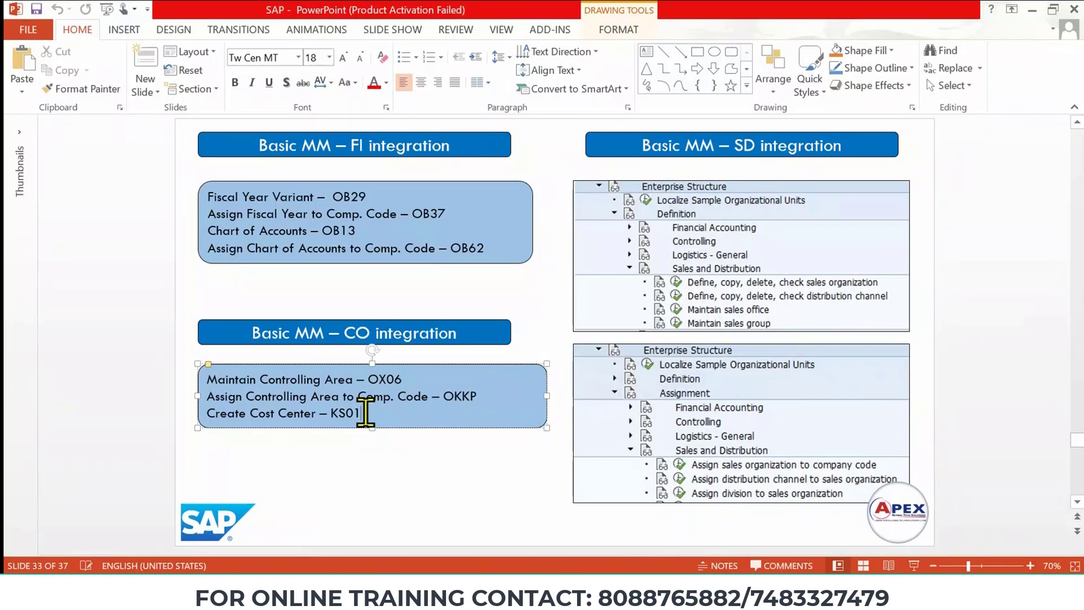
left_click_drag(205, 417, 359, 413)
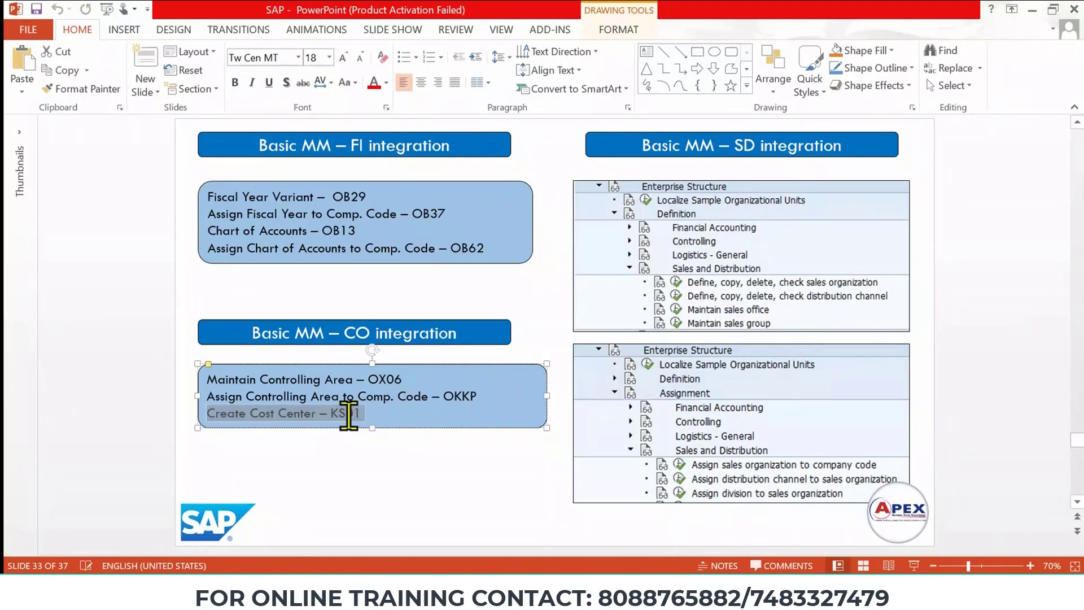